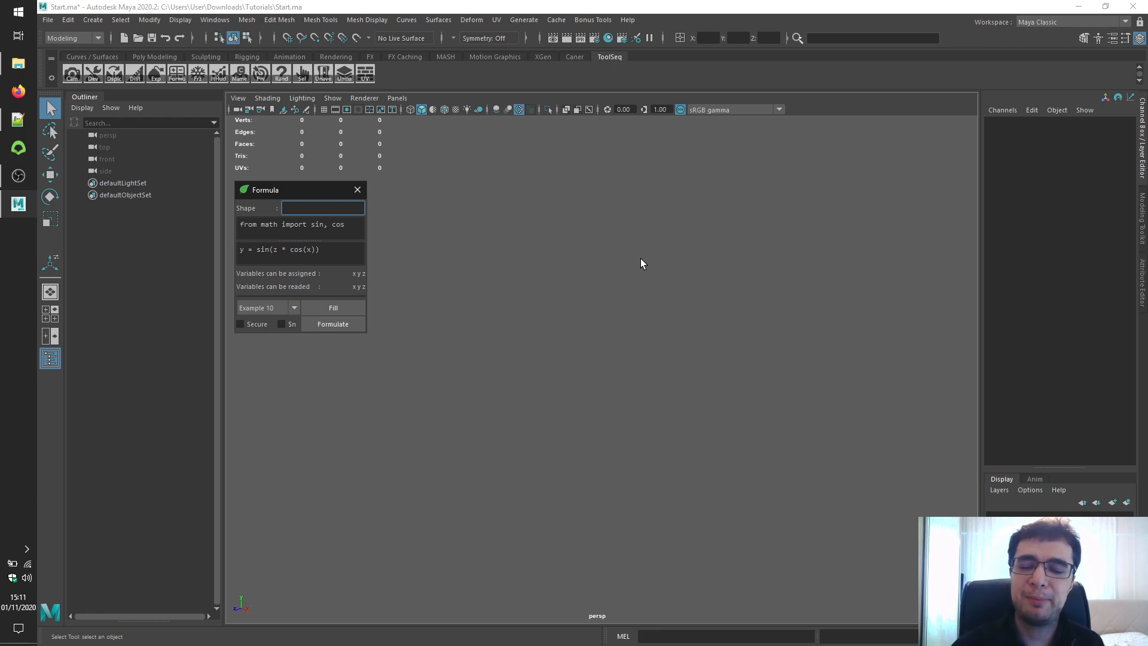
Drag the Formula panel by its title bar to the right edge of the viewport.
left_click_drag(314, 190, 901, 132)
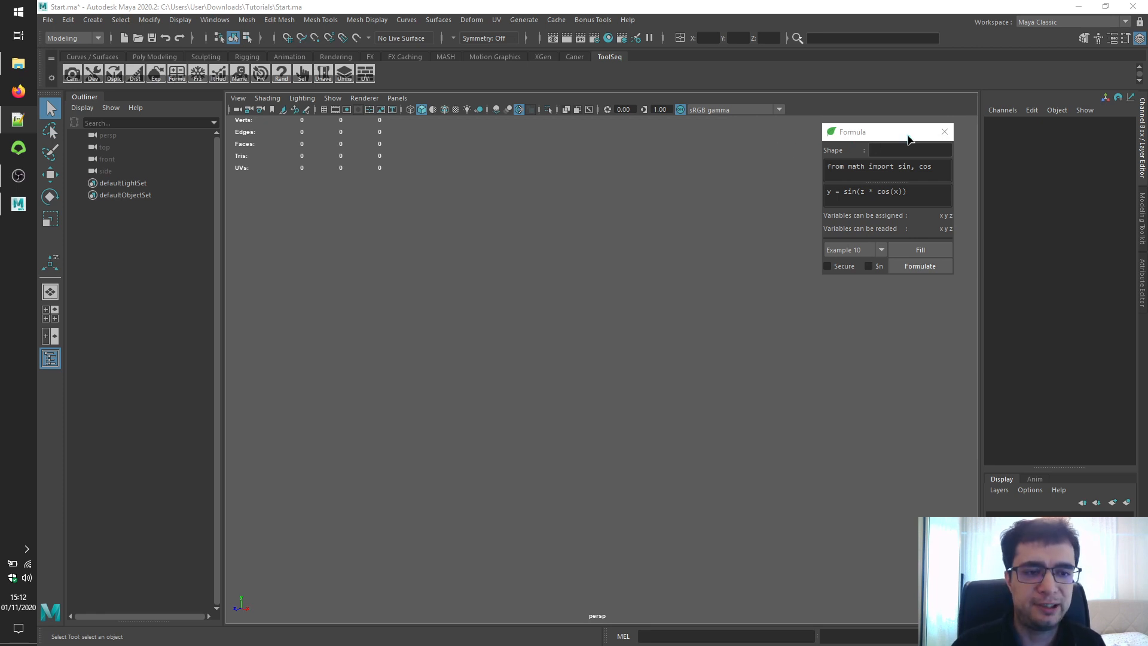
Create a polygon plane and set its Scale X, Y, Z to 10.
left_click(92, 20)
mouse_move(129, 61)
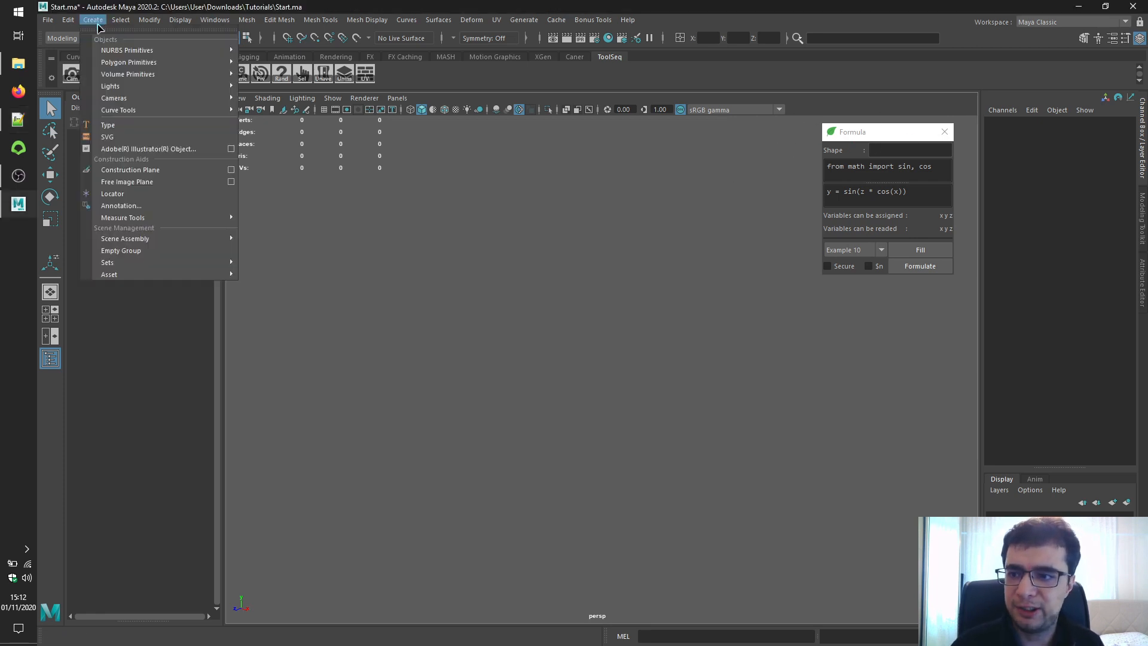
left_click(281, 122)
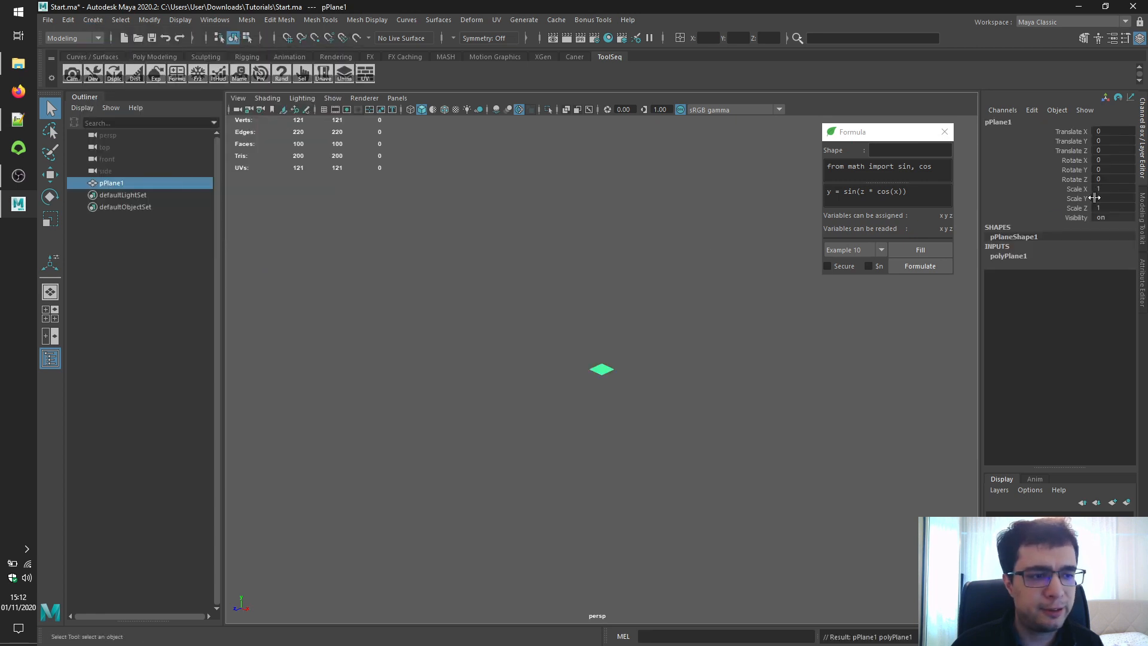
left_click_drag(1110, 189, 1110, 207)
type("10")
key("Return")
Set the plane's Subdivisions Width and Height to 256 and load its shape into the Formula panel.
left_click(1008, 256)
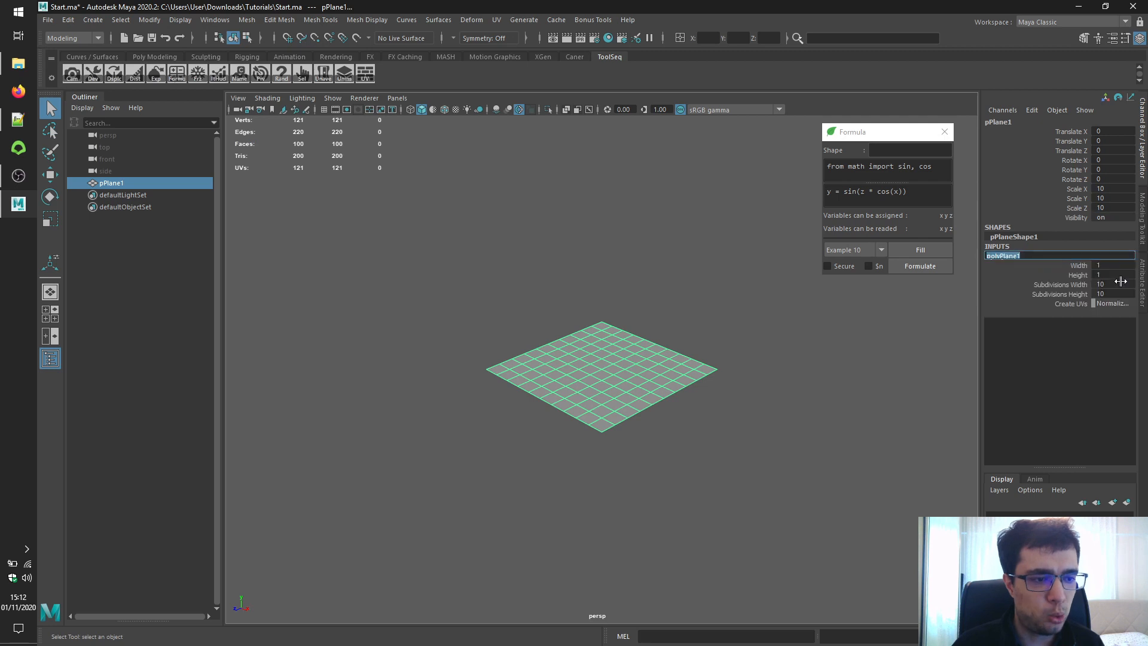
left_click_drag(1110, 284, 1109, 294)
type("250")
key("Return")
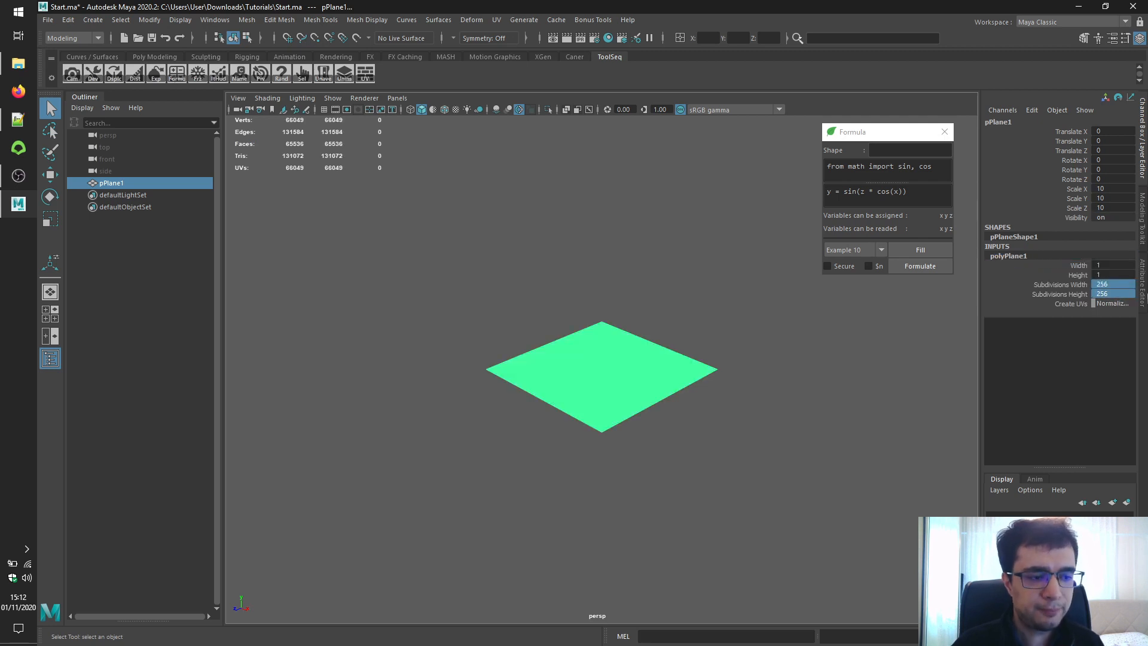
left_click(845, 151)
Deselect the plane and make the Formula panel taller with a larger equation area.
left_click(614, 204)
scroll(614, 203, "up", 3)
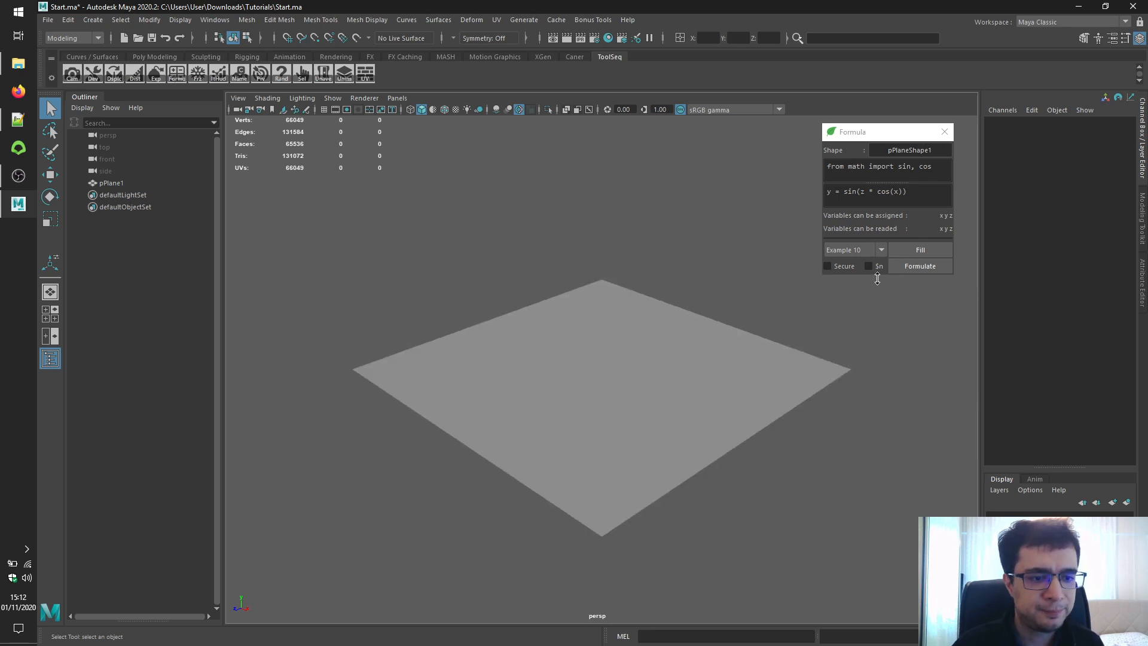
left_click_drag(865, 274, 865, 323)
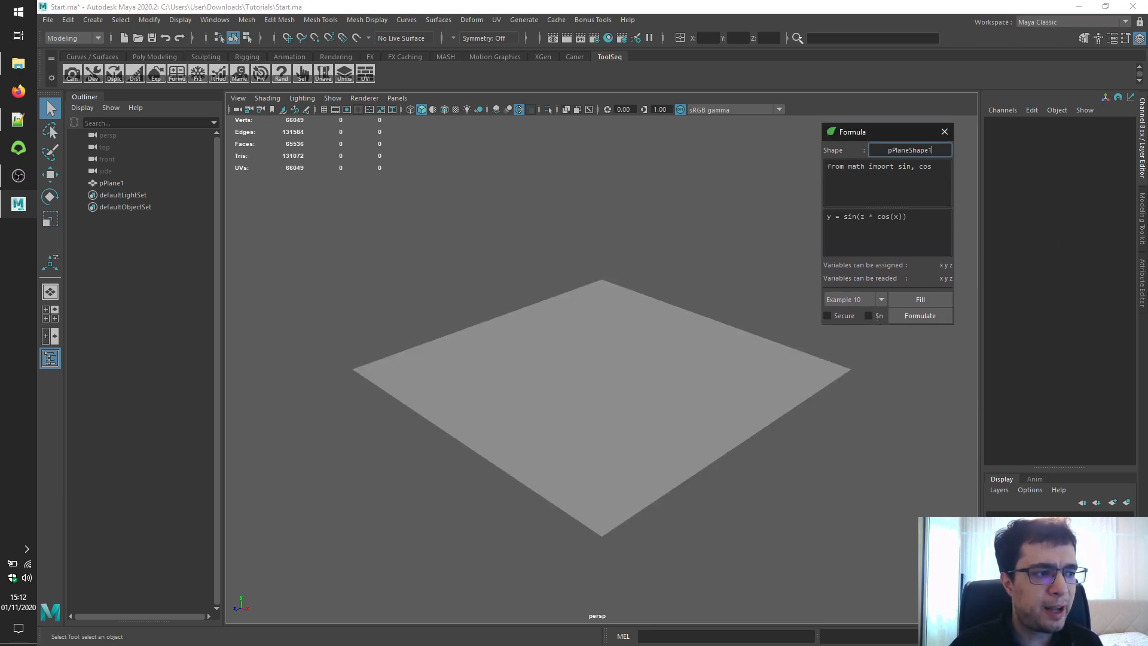
left_click(964, 238)
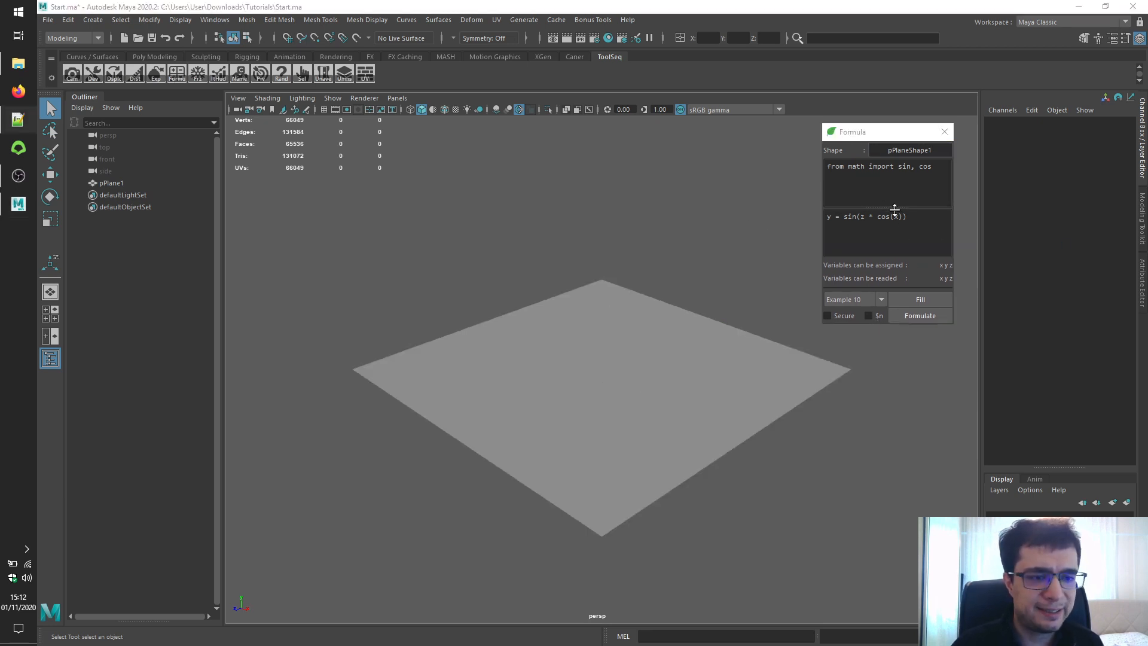
mouse_move(893, 208)
left_mouse_down()
mouse_move(888, 187)
mouse_move(890, 217)
left_mouse_up()
Highlight the import line and the equation y = sin(z * cos(x)) to read them.
left_click_drag(940, 168, 824, 166)
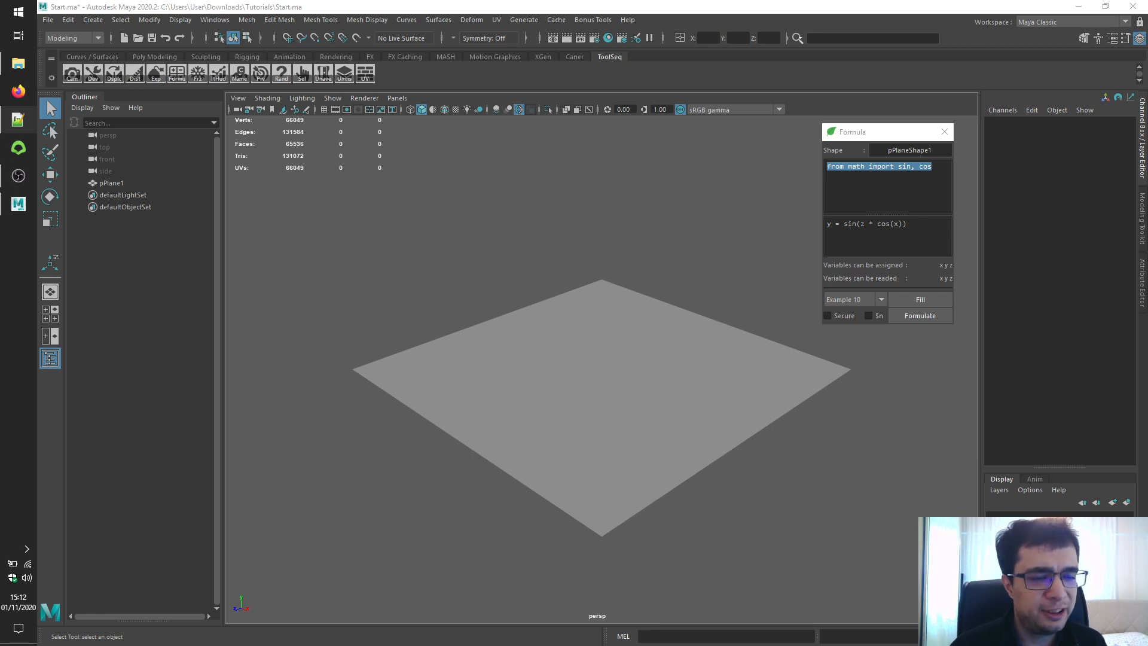
left_click(885, 182)
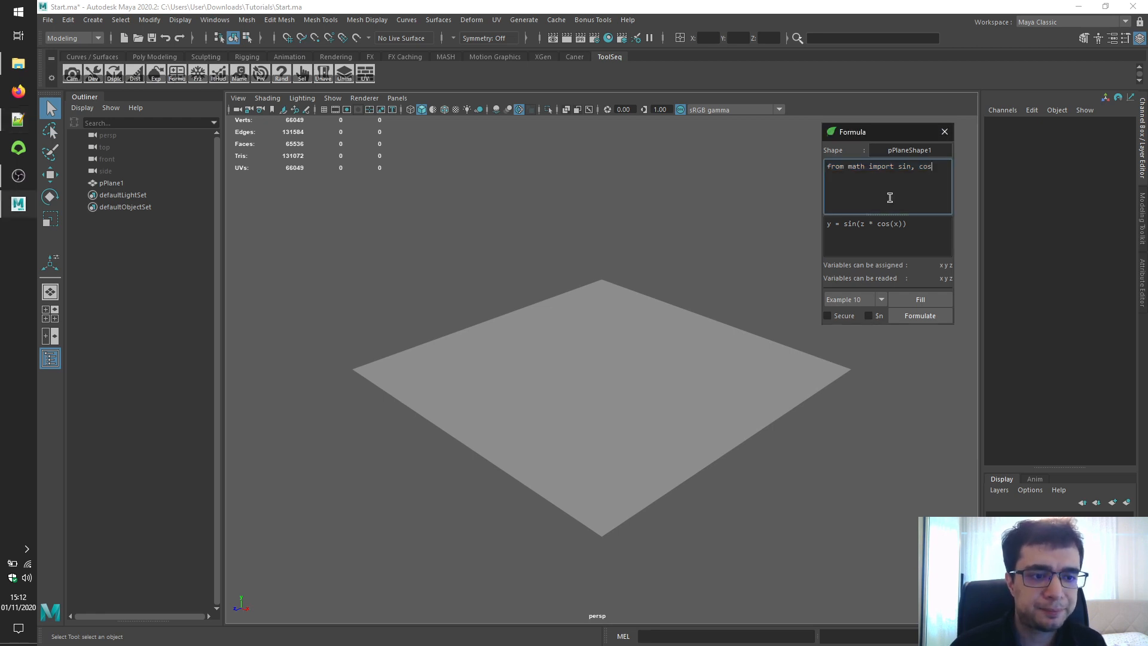
mouse_move(924, 230)
left_mouse_down()
mouse_move(842, 221)
mouse_move(883, 185)
left_mouse_up()
left_click(602, 225)
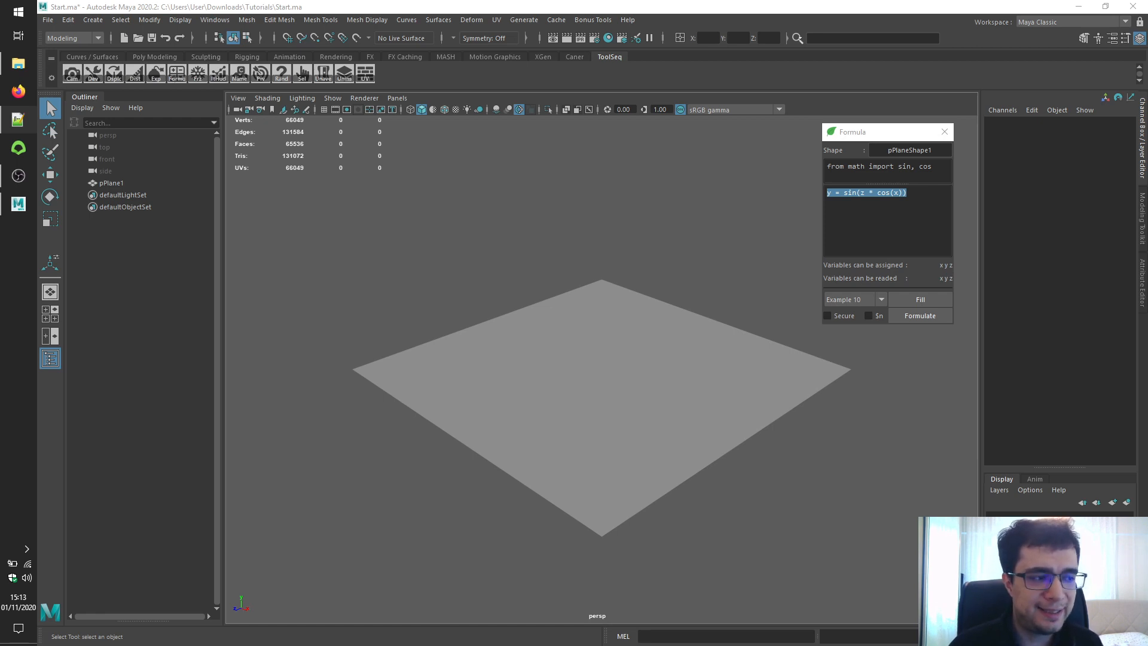
Fill the panel with Example 03's pow equation and enable the $n normals checkbox.
left_click(879, 299)
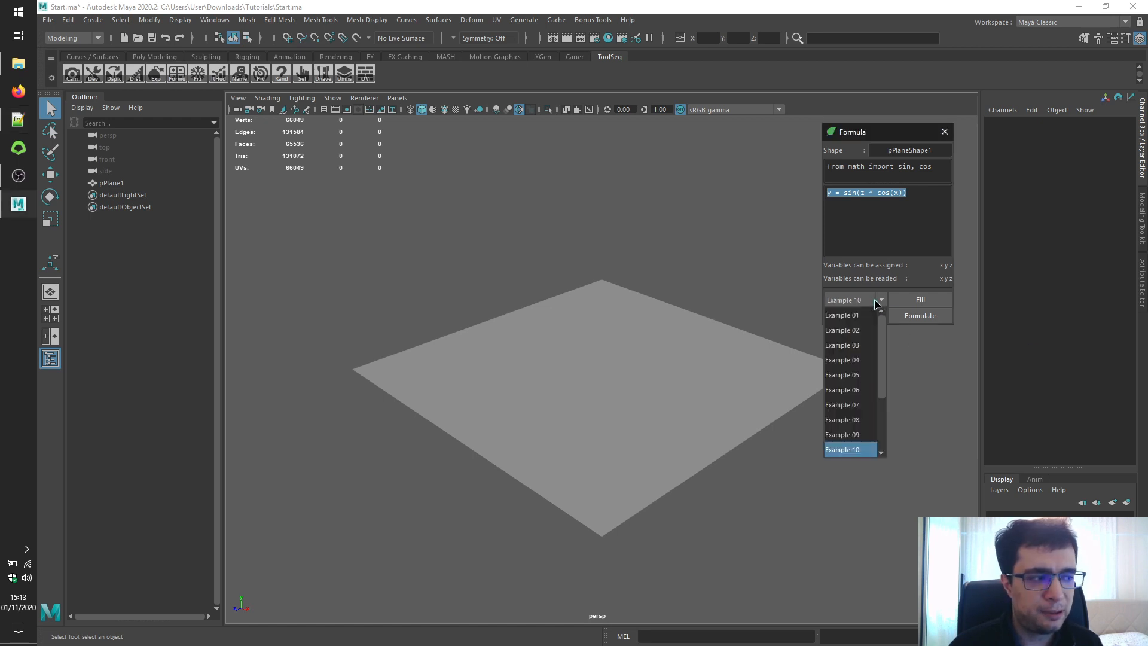
left_click(842, 344)
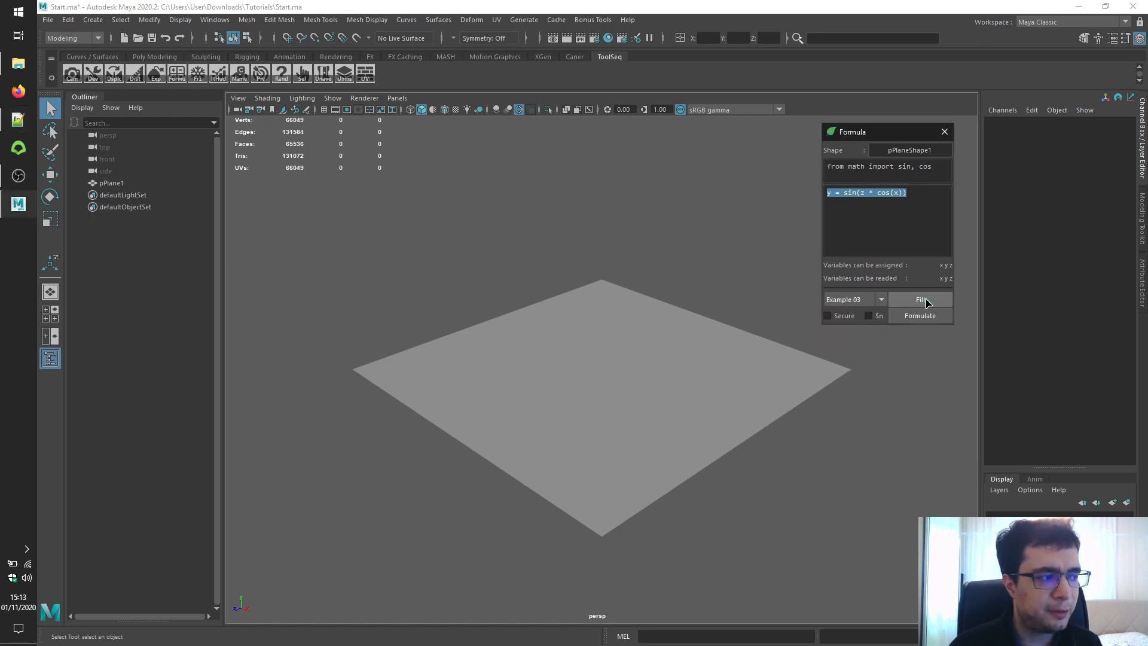
left_click(926, 302)
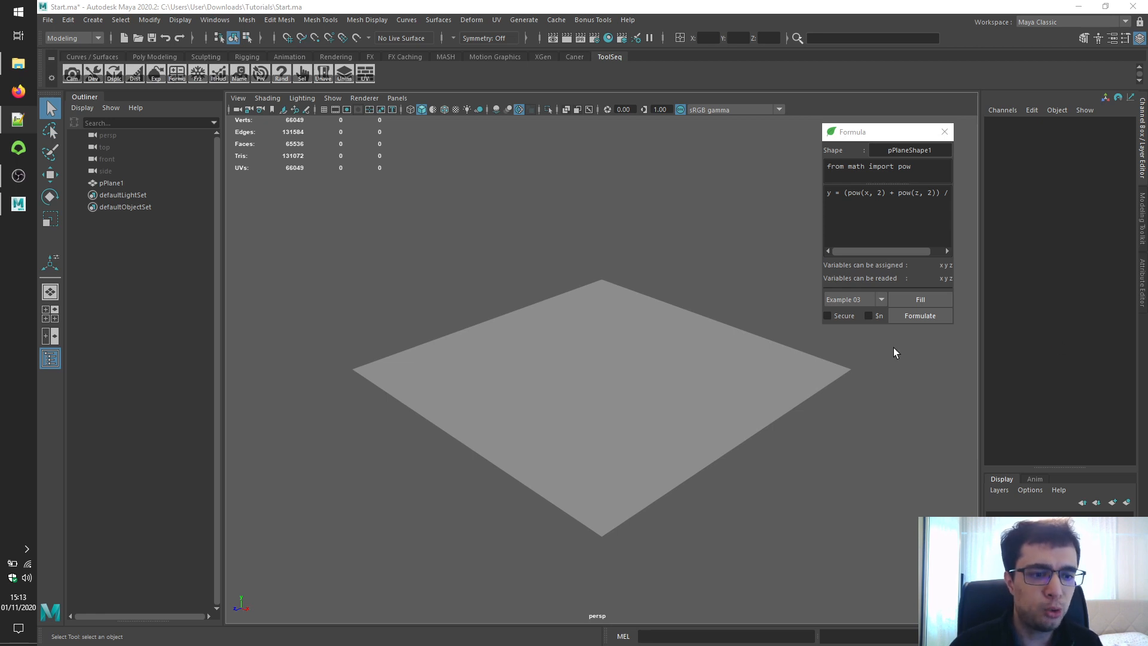
left_click(869, 316)
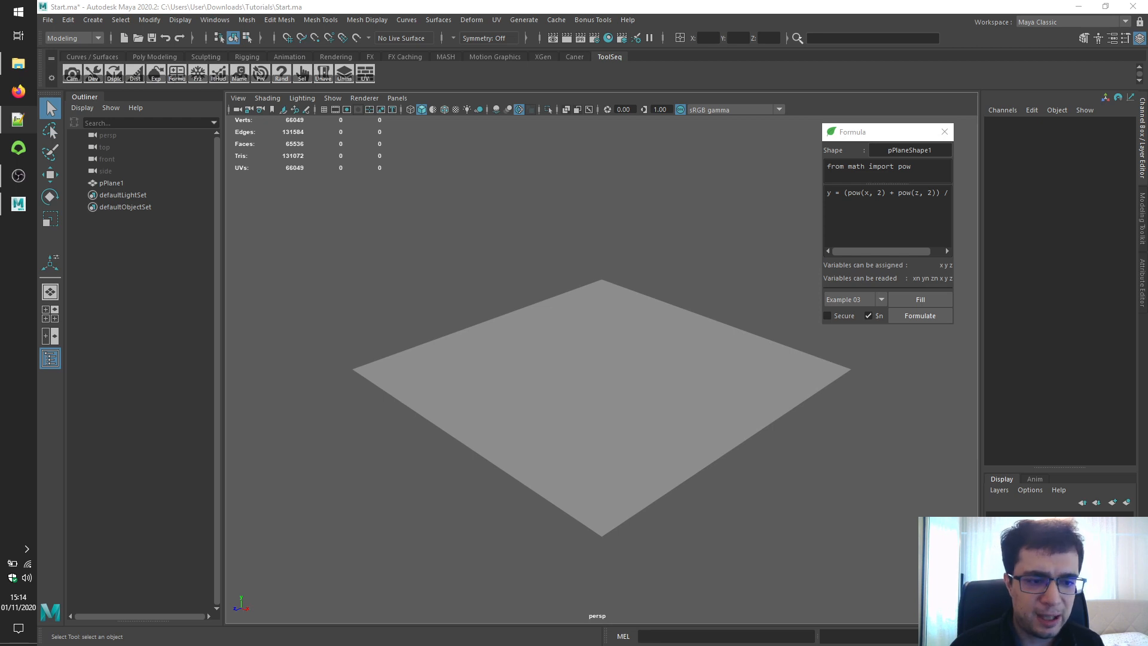
Switch the plane to smooth mesh preview, confirming the high face-count warning.
left_click(611, 349)
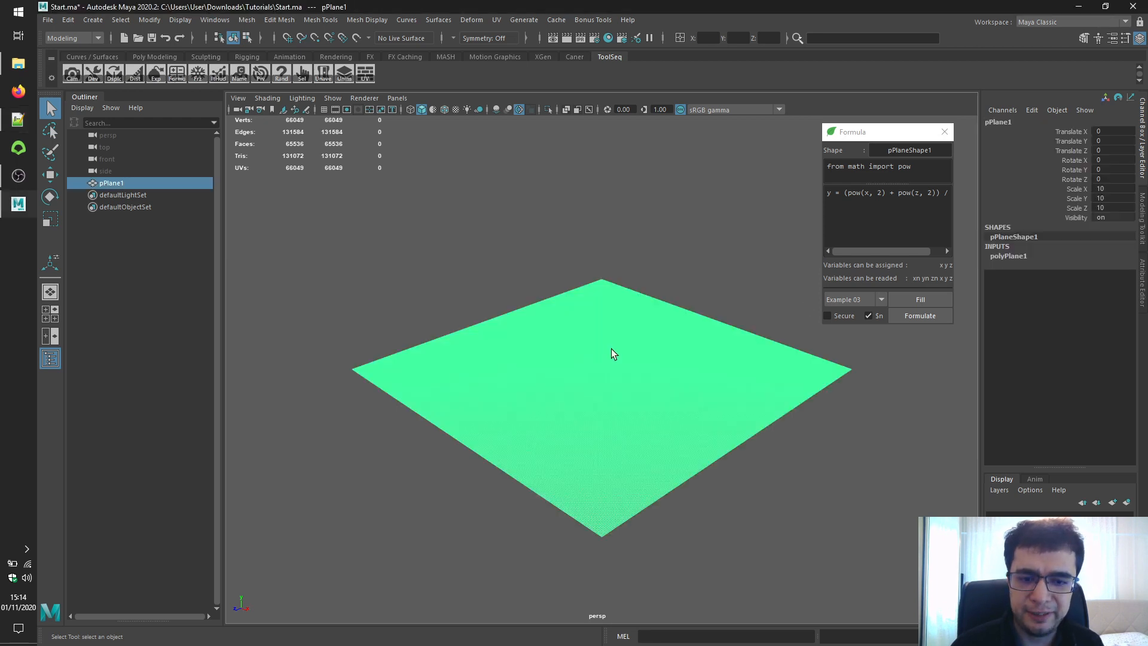
key("3")
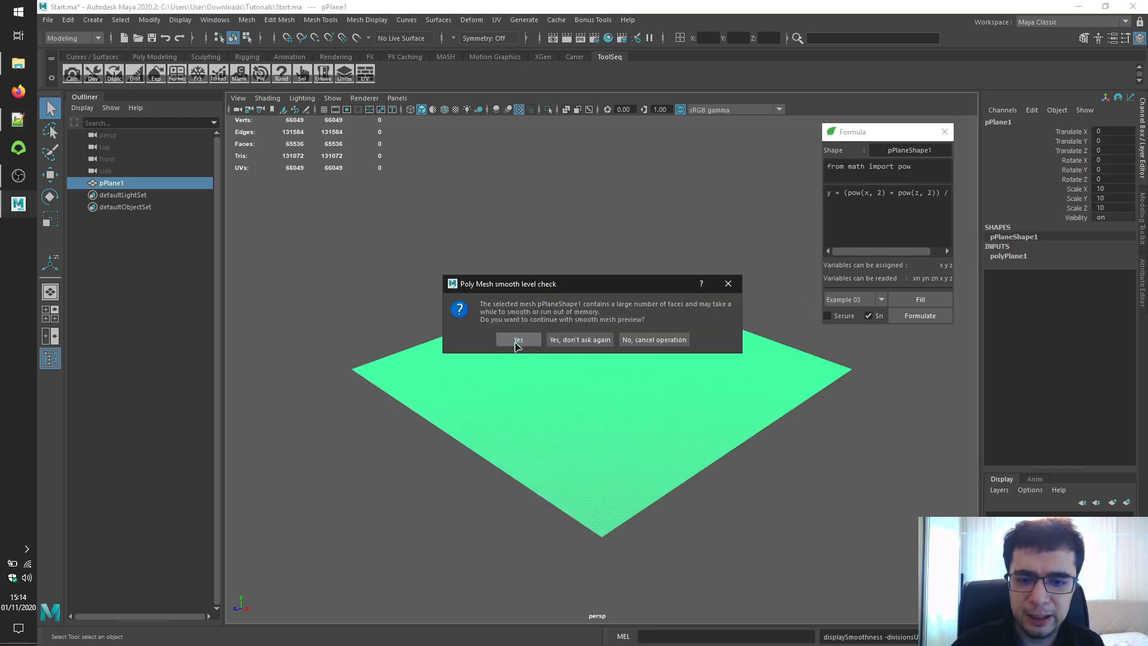
left_click(519, 346)
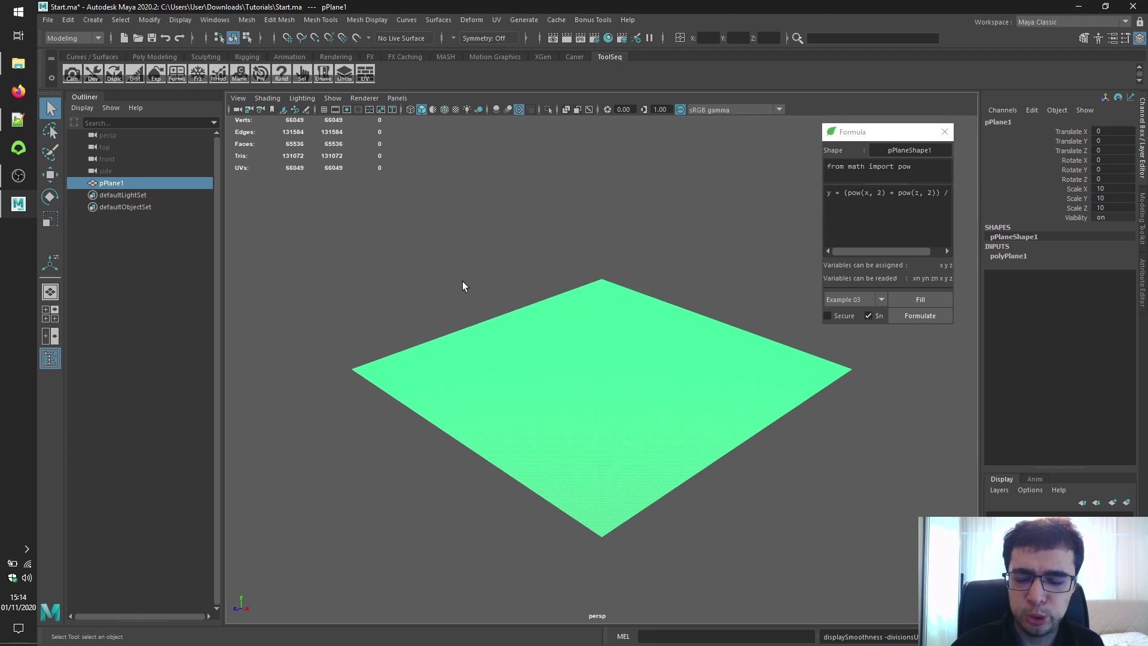
Enable Two Sided Lighting in the viewport and deselect the plane.
left_click(299, 98)
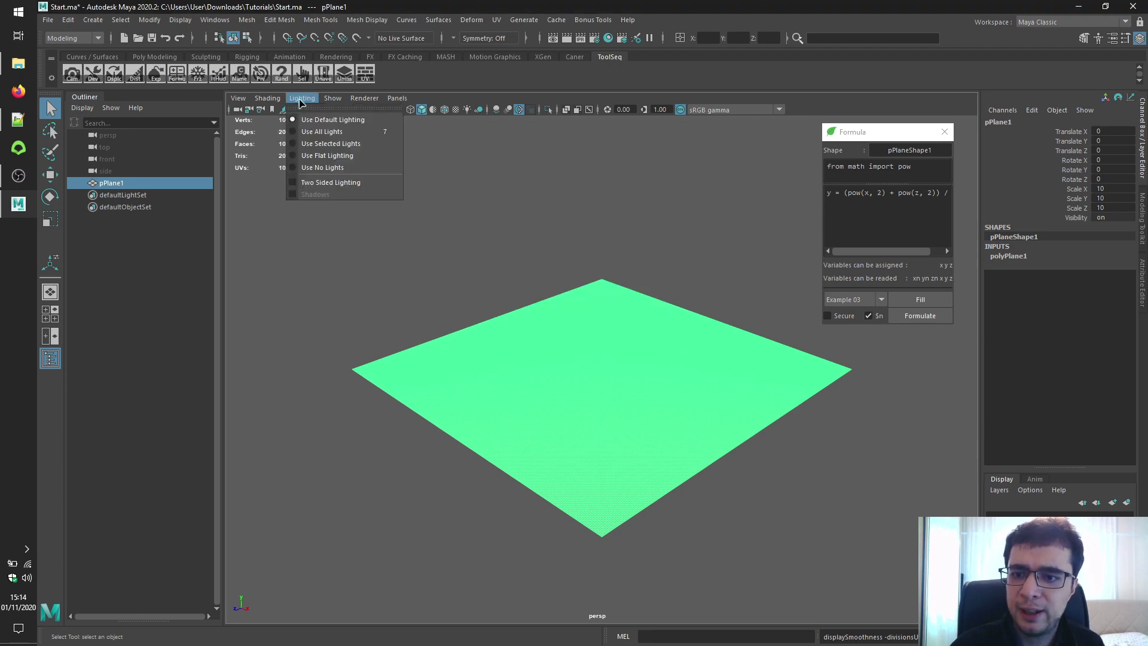
left_click(327, 183)
left_click(375, 258)
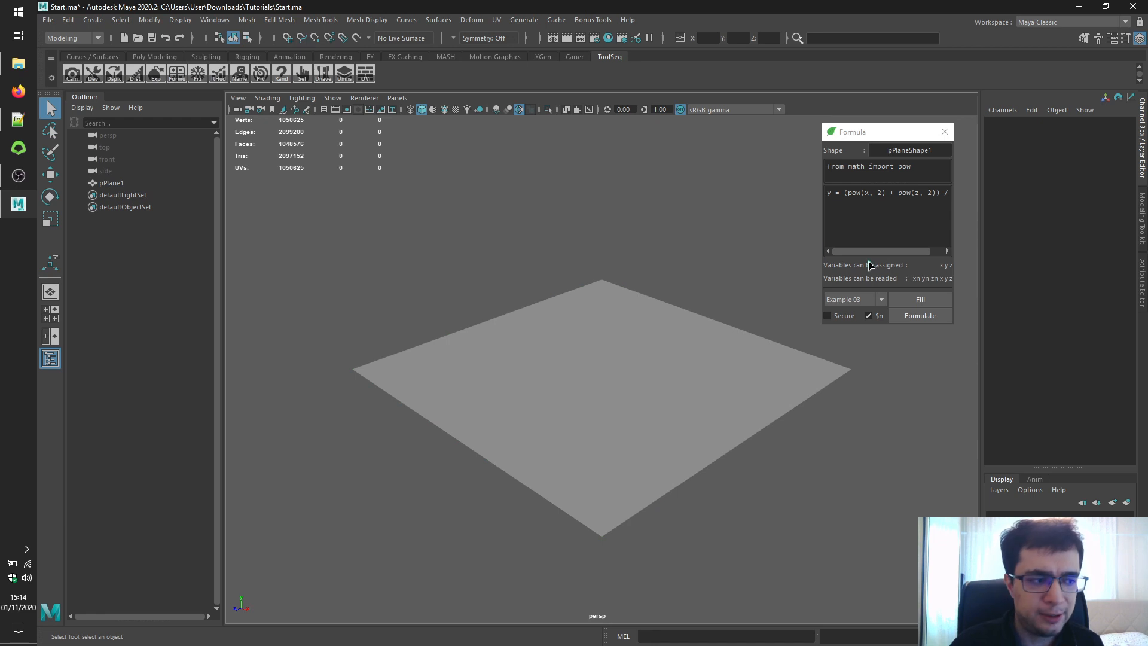
Fill Example 04's equation and formulate it onto the plane.
left_click(867, 300)
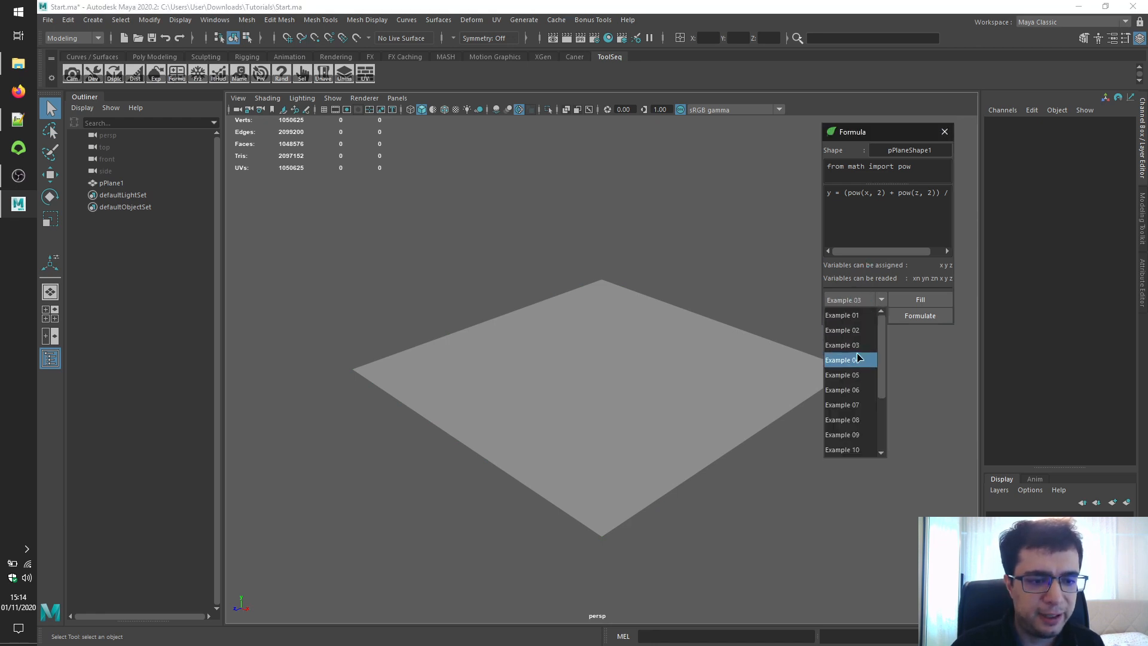
left_click(852, 358)
left_click(868, 316)
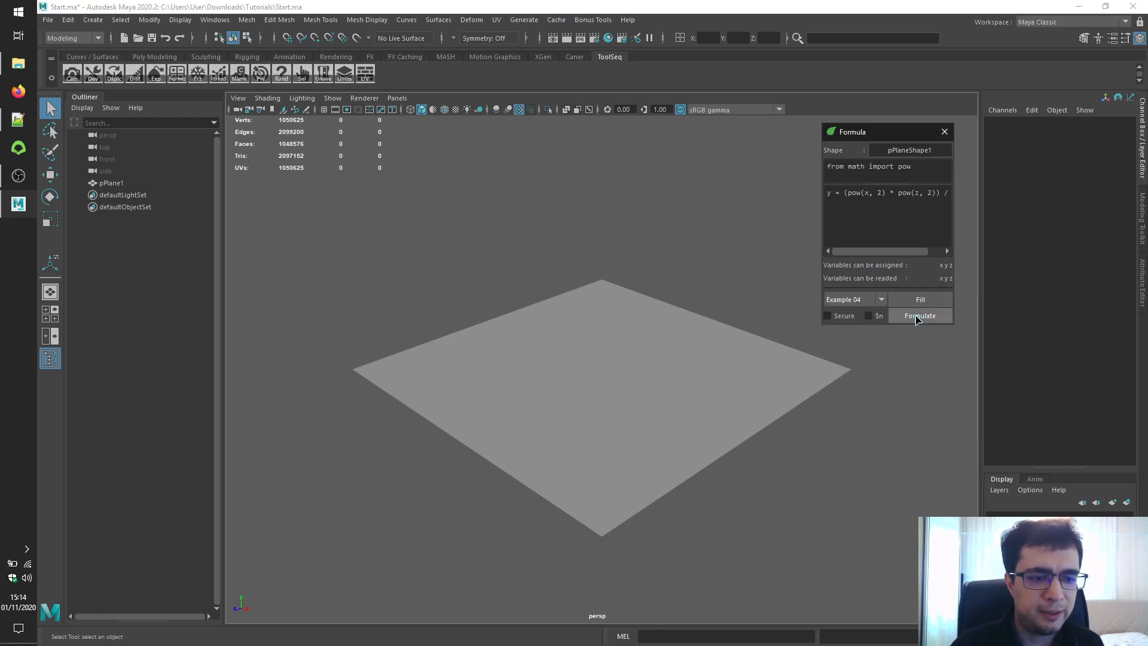
left_click(921, 317)
Frame and orbit the curved surface, then undo back to the flat plane.
left_click(327, 348)
key("f")
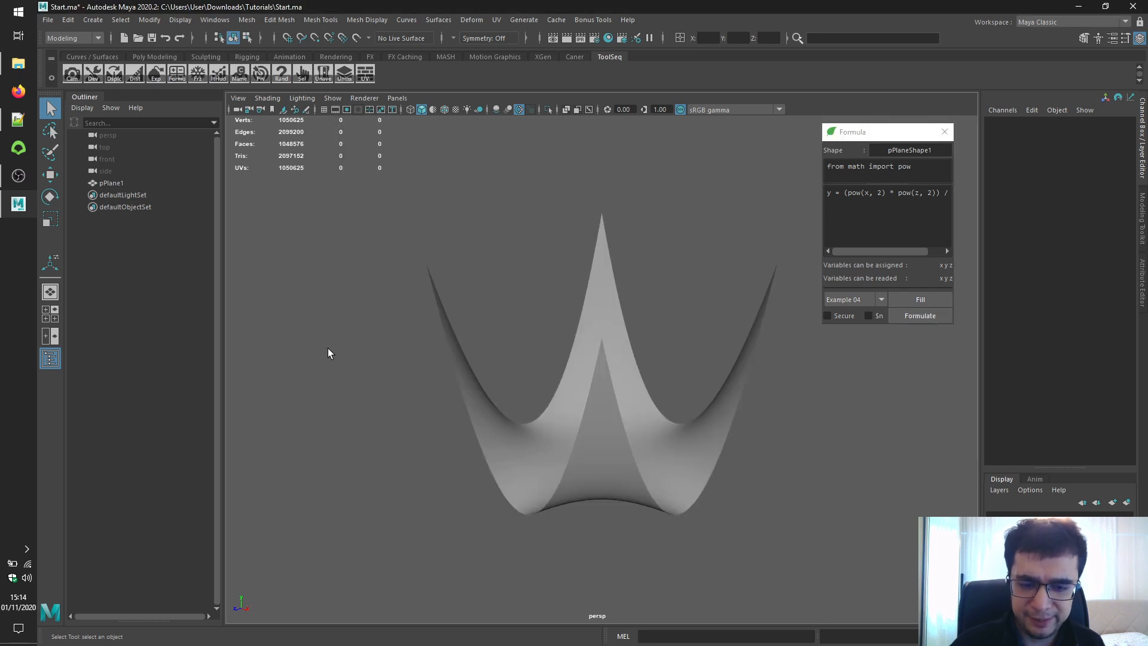
left_click_drag(402, 353, 676, 354, "alt")
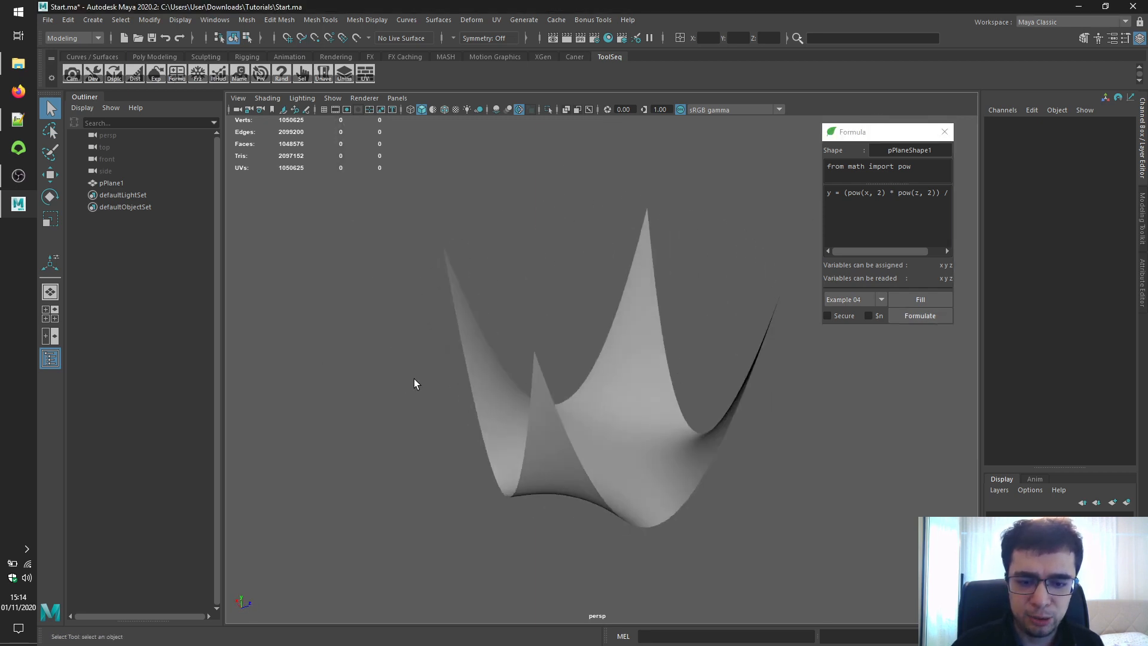
key("z")
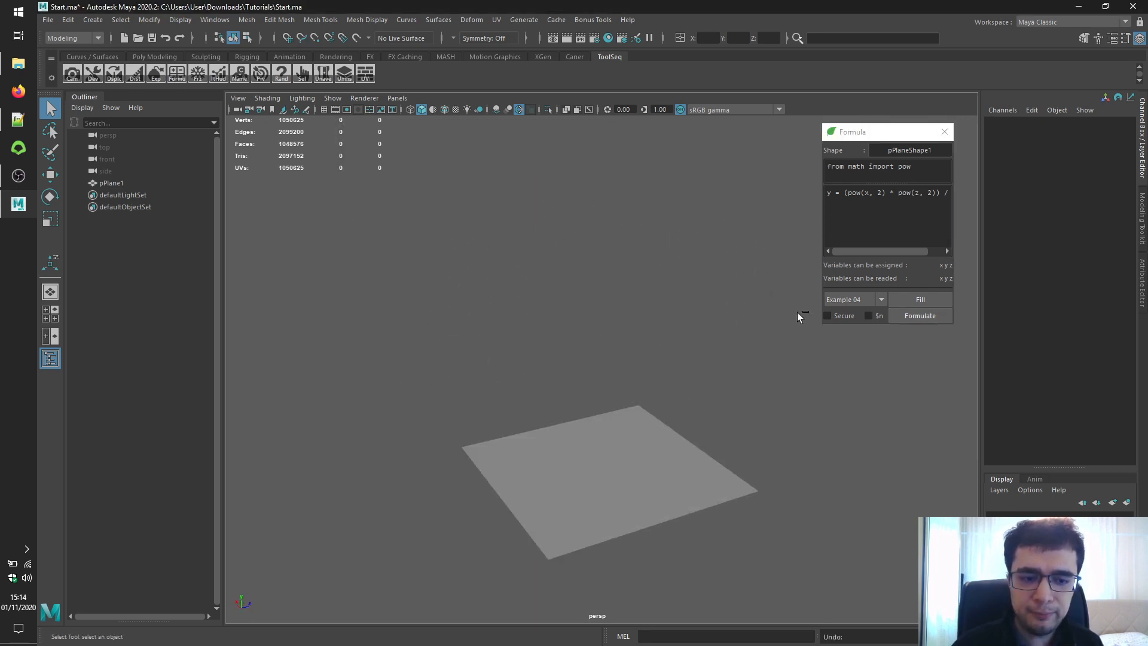
Fill Example 05's equation y = sqrt(1 + pow(x, 2) - pow(z, 2)) and review its terms.
left_click(922, 299)
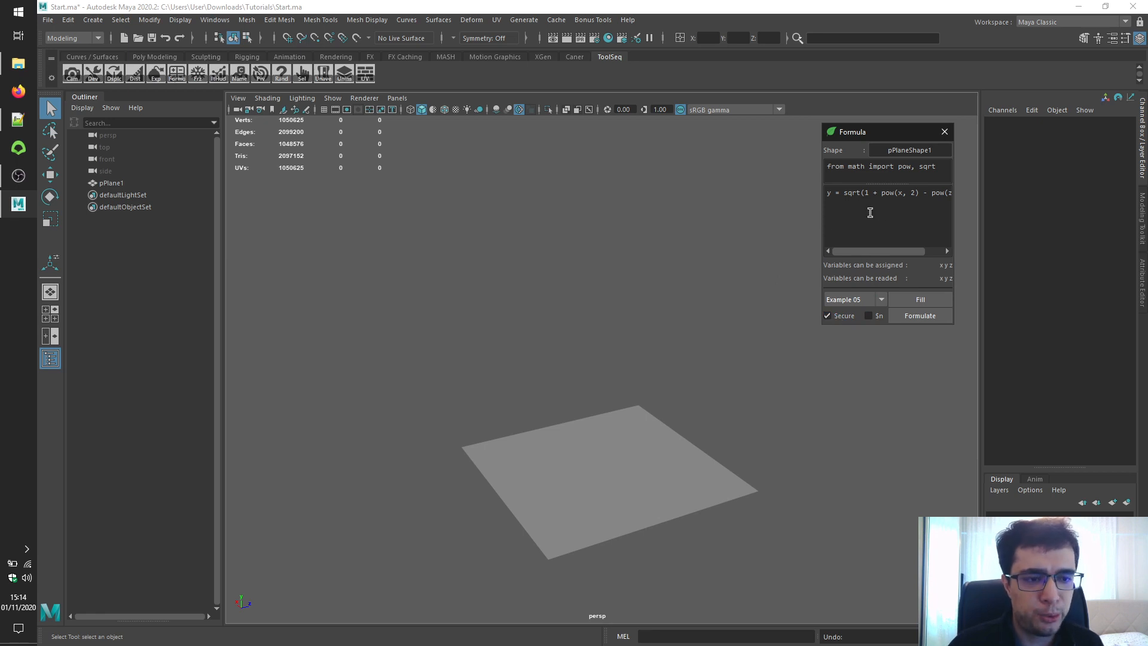
left_click_drag(823, 224, 797, 224)
left_click_drag(906, 193, 801, 192)
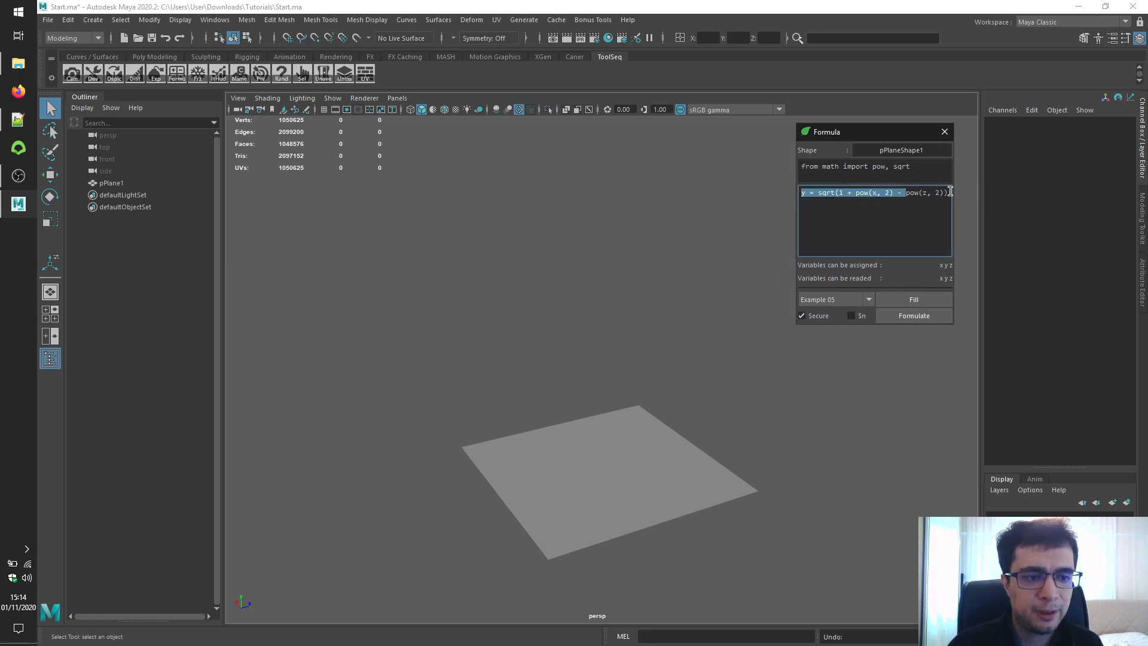
left_click_drag(904, 192, 949, 192)
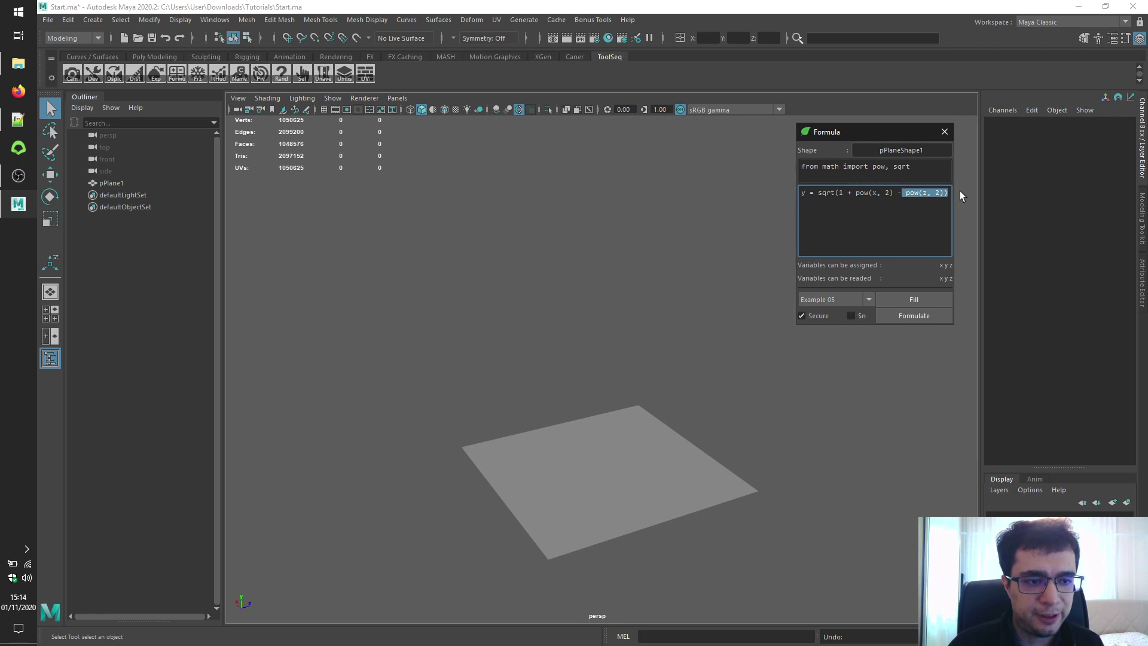
Formulate the saddle surface onto the plane and orbit around it.
left_click(917, 318)
left_click(569, 256)
scroll(569, 256, "up", 3)
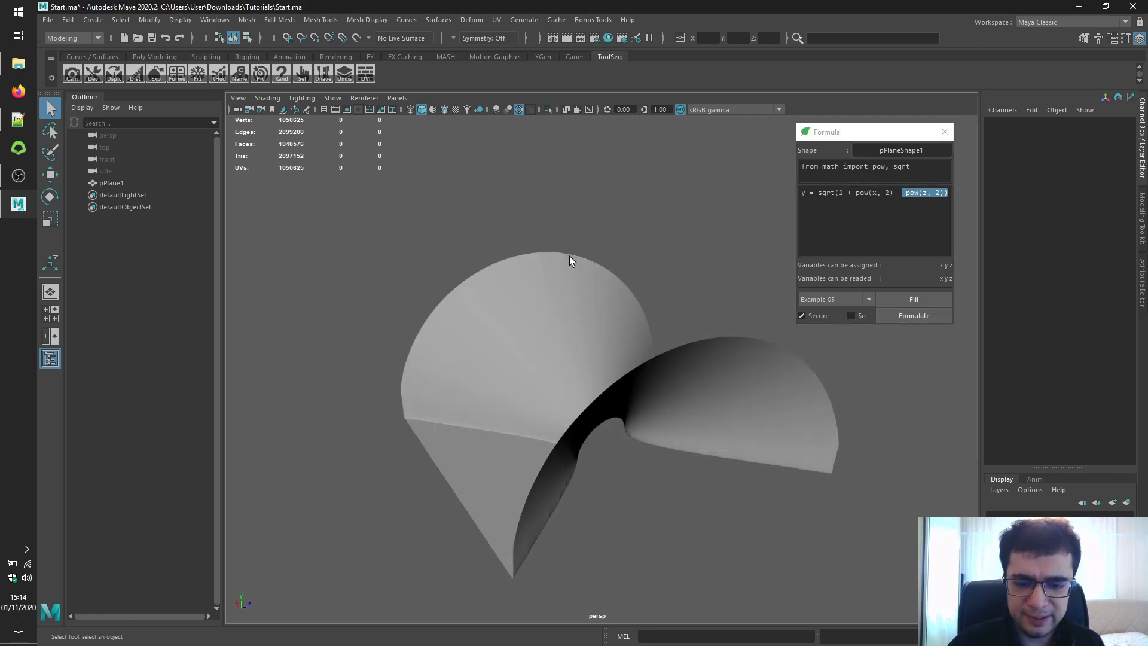
mouse_move(539, 256)
left_mouse_down("alt")
mouse_move(570, 310)
mouse_move(628, 309)
left_mouse_up("alt")
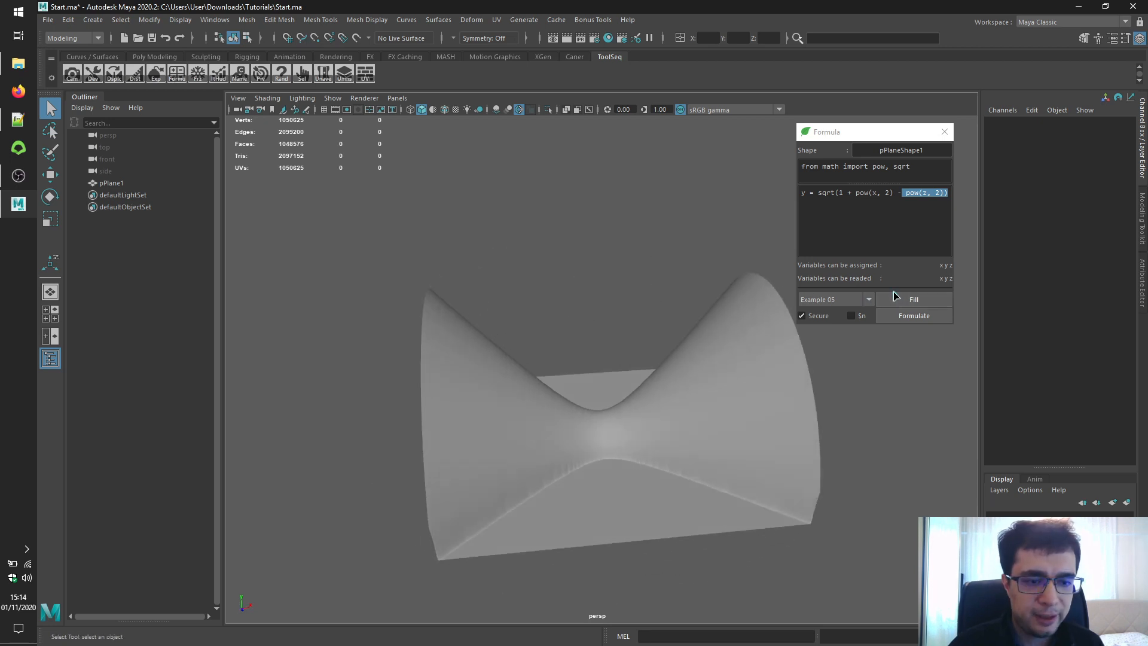
Apply Example 07's sqrt(fabs(x * z)) formula and view the folded surface.
left_click(861, 299)
left_click(832, 405)
left_click(914, 300)
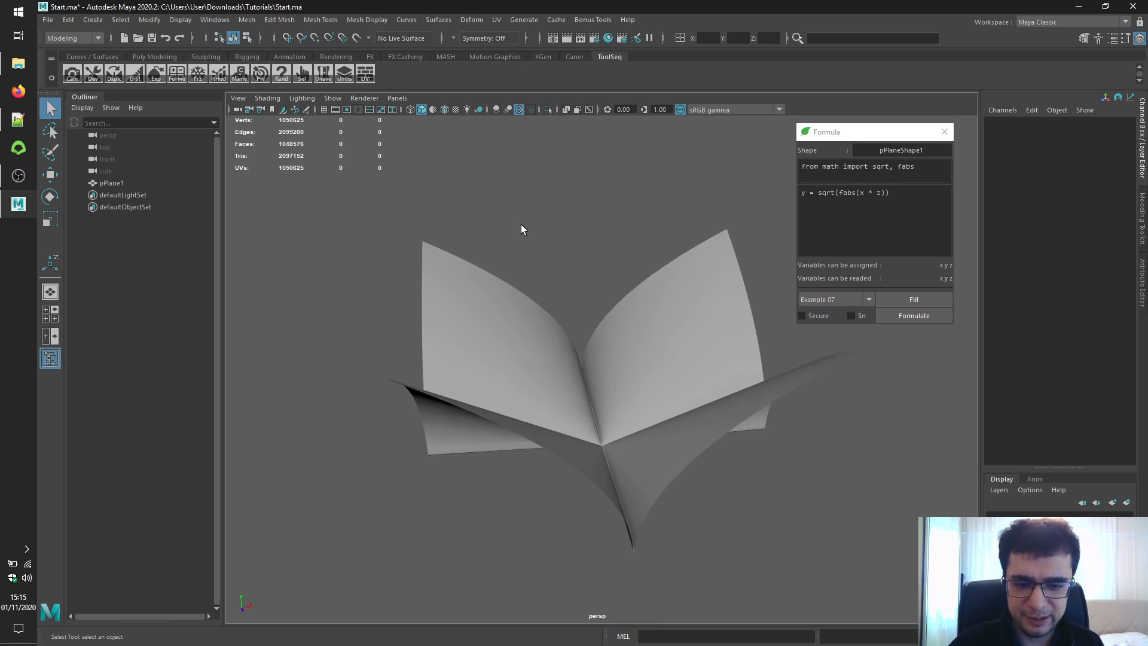
mouse_move(522, 224)
left_mouse_down("alt")
mouse_move(436, 261)
mouse_move(675, 284)
left_mouse_up("alt")
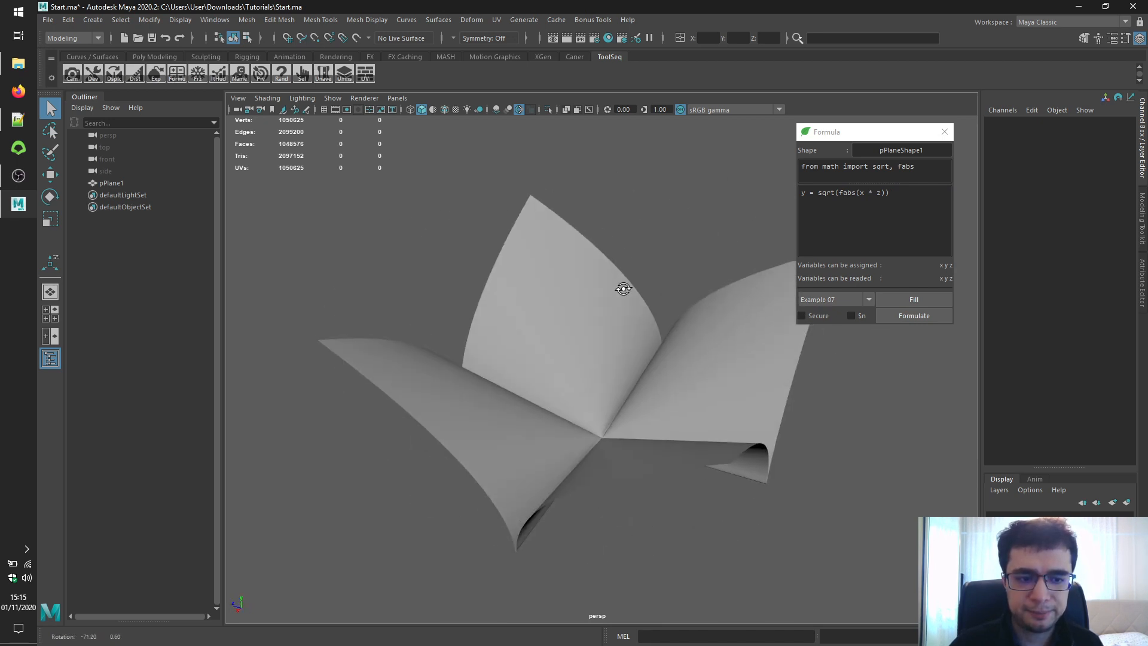
Apply Example 08's sine-sum formula and frame the wave surface.
left_click(913, 299)
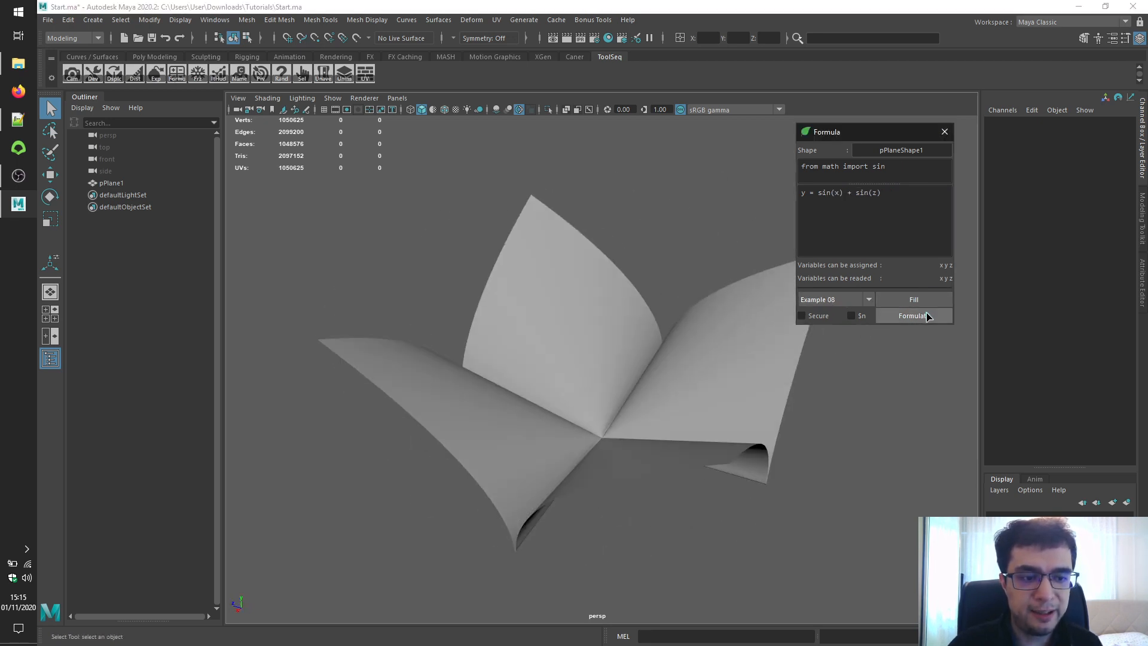
left_click(914, 316)
key("f")
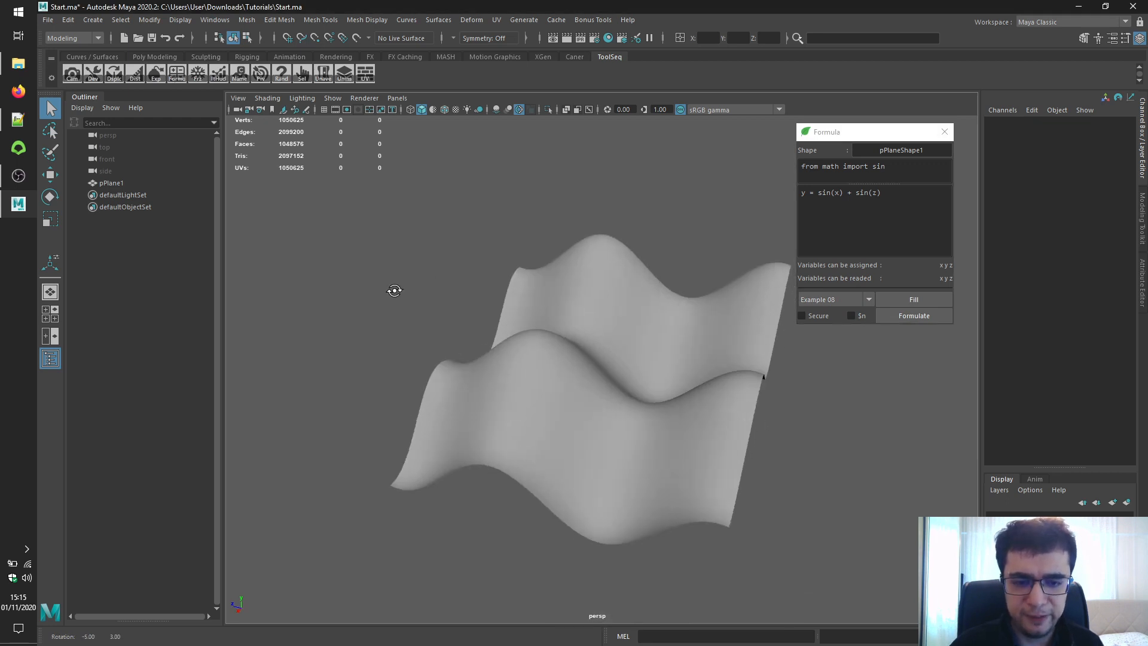
mouse_move(474, 254)
left_mouse_down("alt")
mouse_move(379, 303)
mouse_move(675, 294)
left_mouse_up("alt")
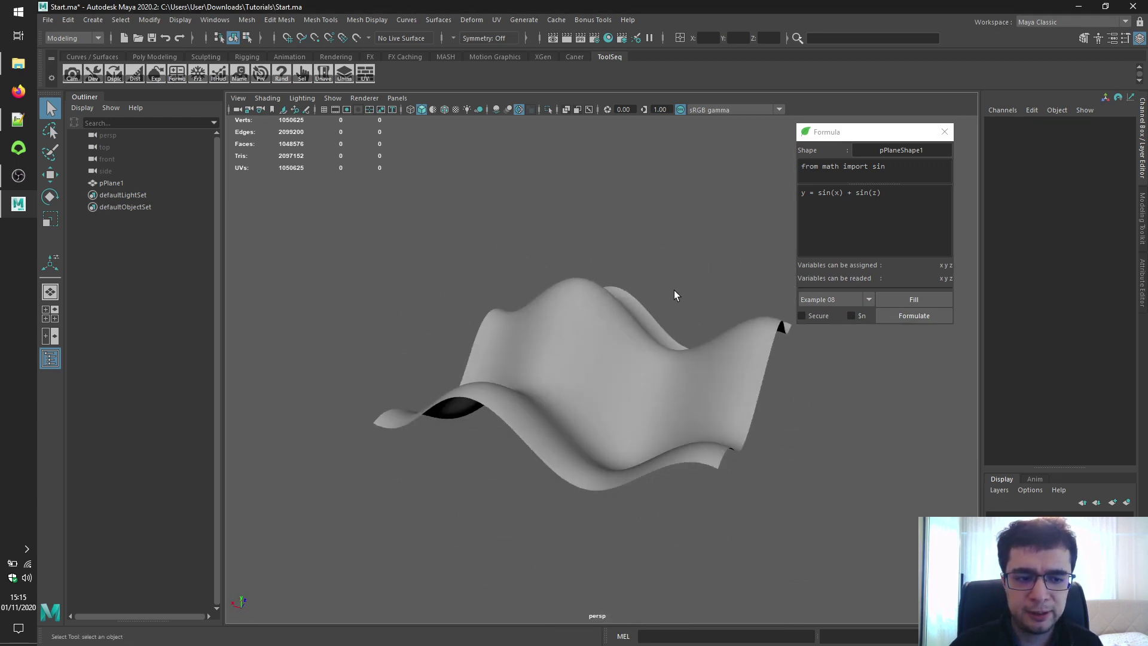
Apply the sin(x) * sin(z) and sin(x + z) examples, orbiting each rippled surface.
left_click(867, 299)
left_click(834, 312)
left_click(914, 299)
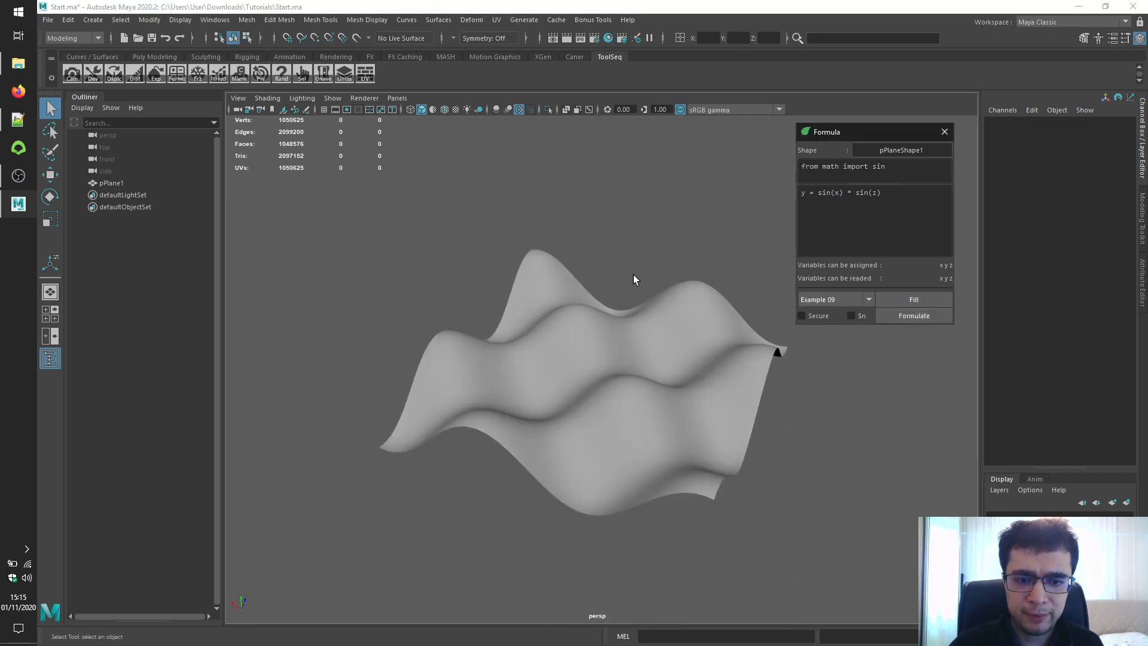
mouse_move(468, 227)
left_mouse_down("alt")
mouse_move(458, 250)
mouse_move(586, 294)
mouse_move(682, 309)
left_mouse_up("alt")
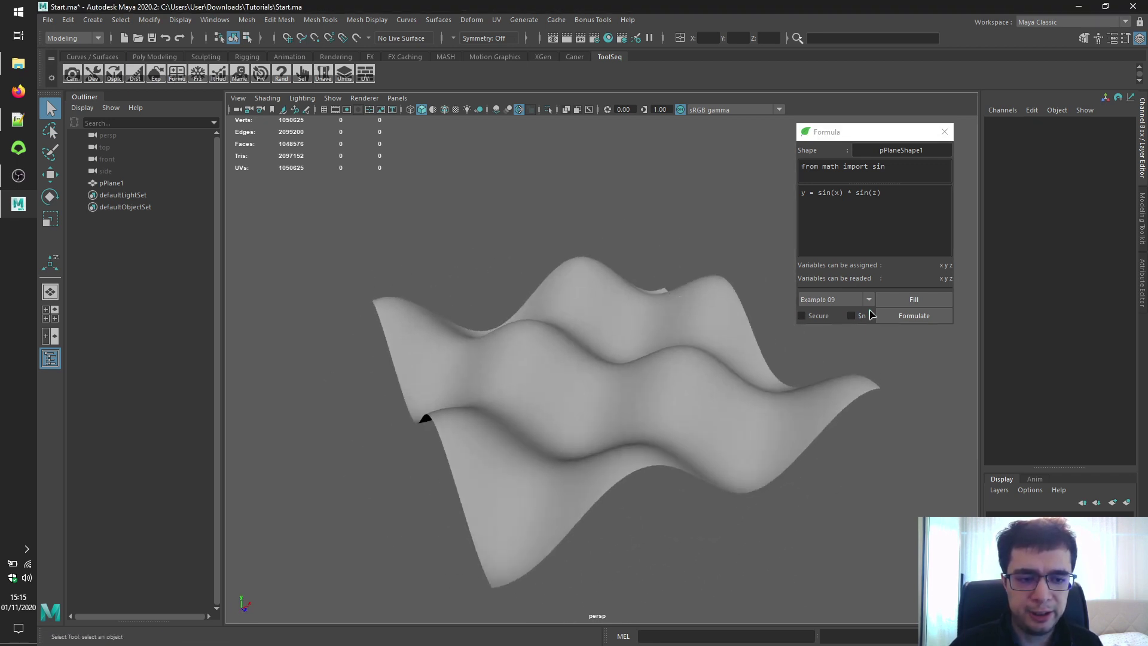
left_click(914, 298)
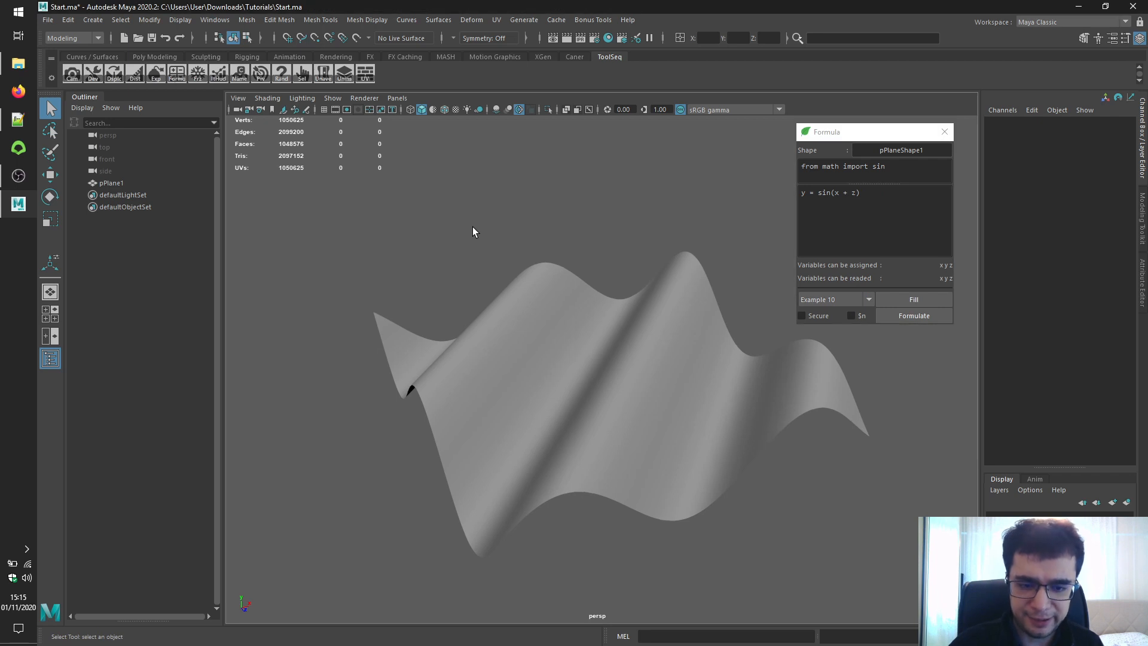
mouse_move(472, 232)
left_mouse_down("alt")
mouse_move(485, 269)
mouse_move(400, 296)
mouse_move(538, 305)
left_mouse_up("alt")
scroll(866, 300, "down", 1)
Apply Example 11's sin(x * z) and Example 12's sin(z * cos(x)) formulas, orbiting each result.
left_click(914, 299)
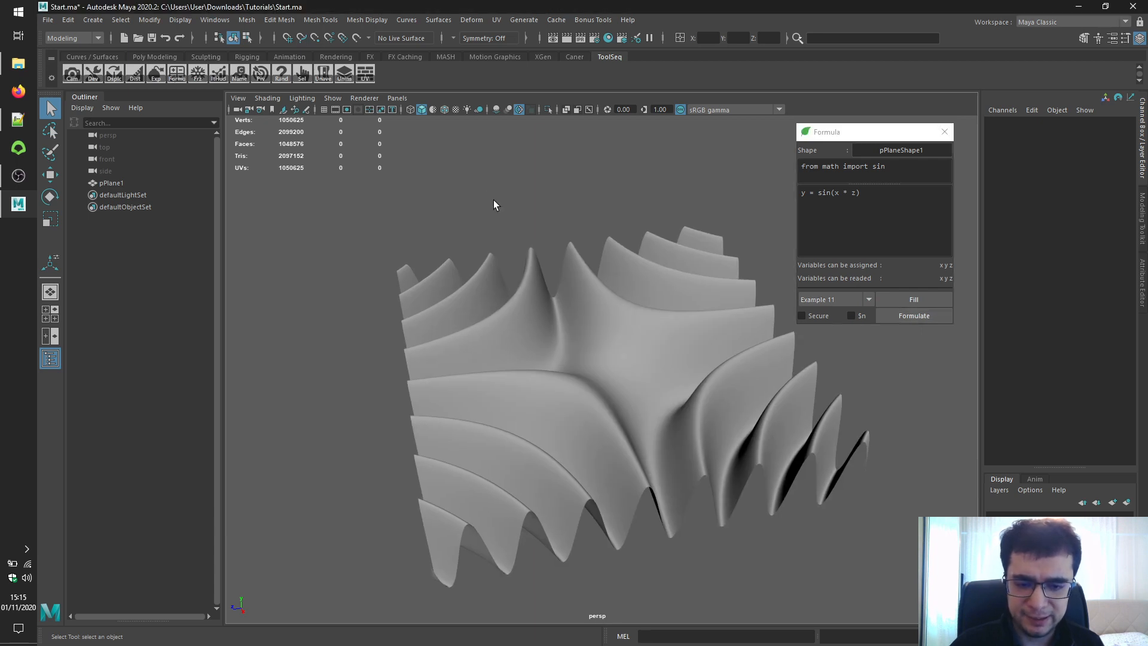
mouse_move(592, 270)
left_mouse_down("alt")
mouse_move(502, 294)
mouse_move(592, 288)
left_mouse_up("alt")
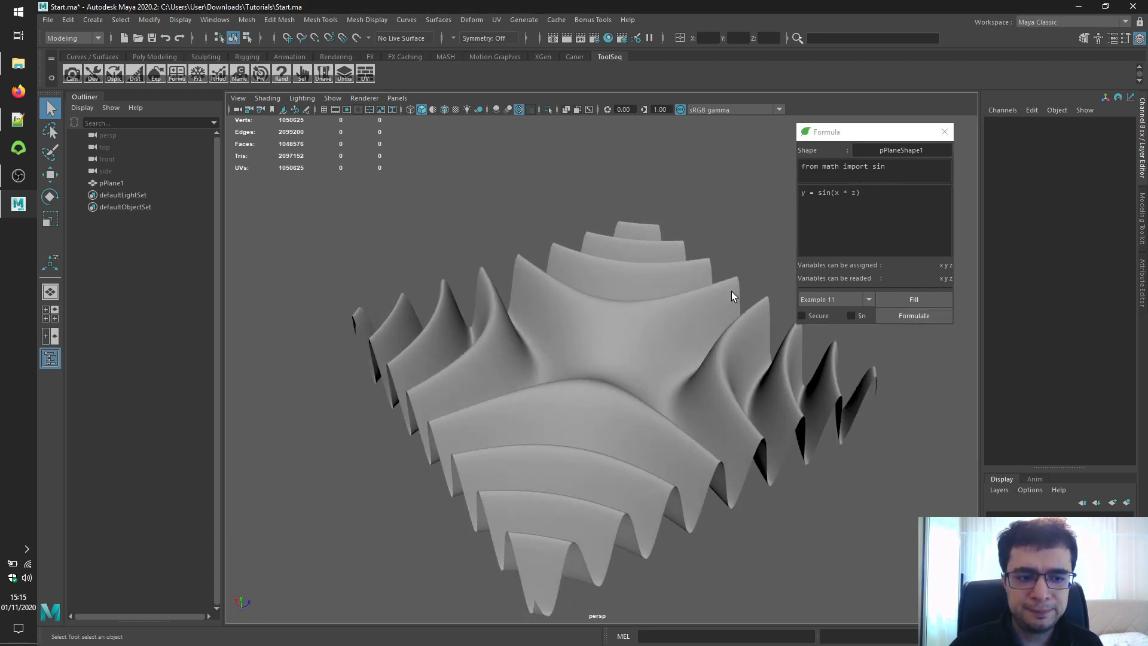
scroll(848, 303, "down", 1)
left_click(914, 299)
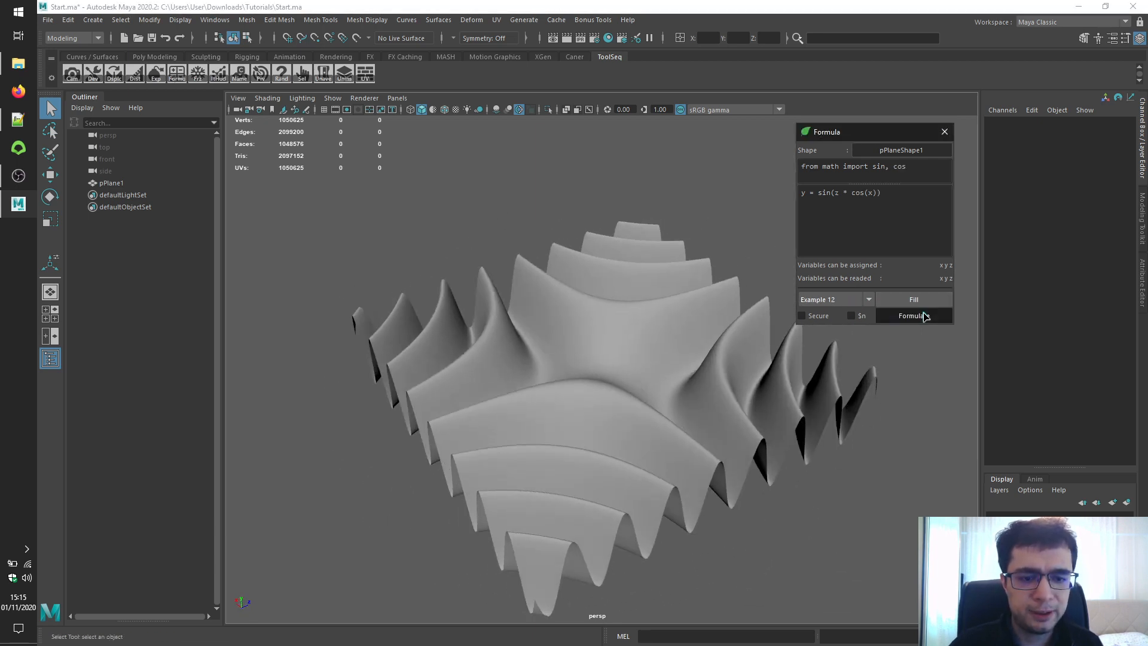
left_click(914, 316)
mouse_move(489, 214)
left_mouse_down("alt")
mouse_move(506, 280)
mouse_move(592, 297)
left_mouse_up("alt")
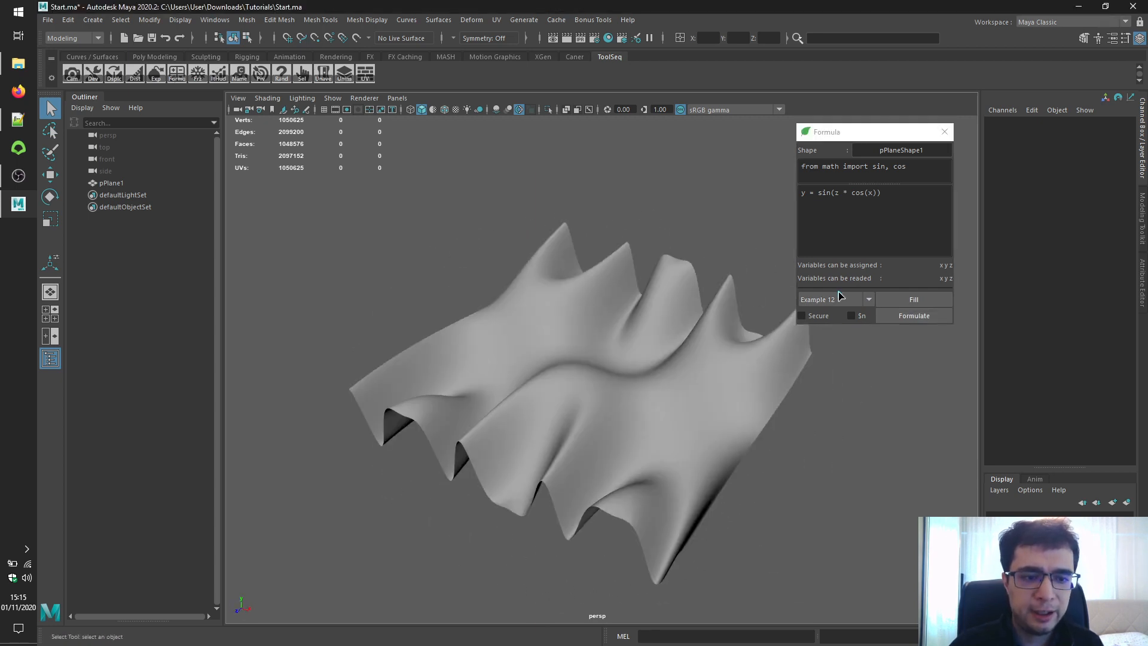
Apply Example 13's bumpy sine formula and Example 14's blocky formula, orbiting each.
left_click(913, 299)
left_click(915, 316)
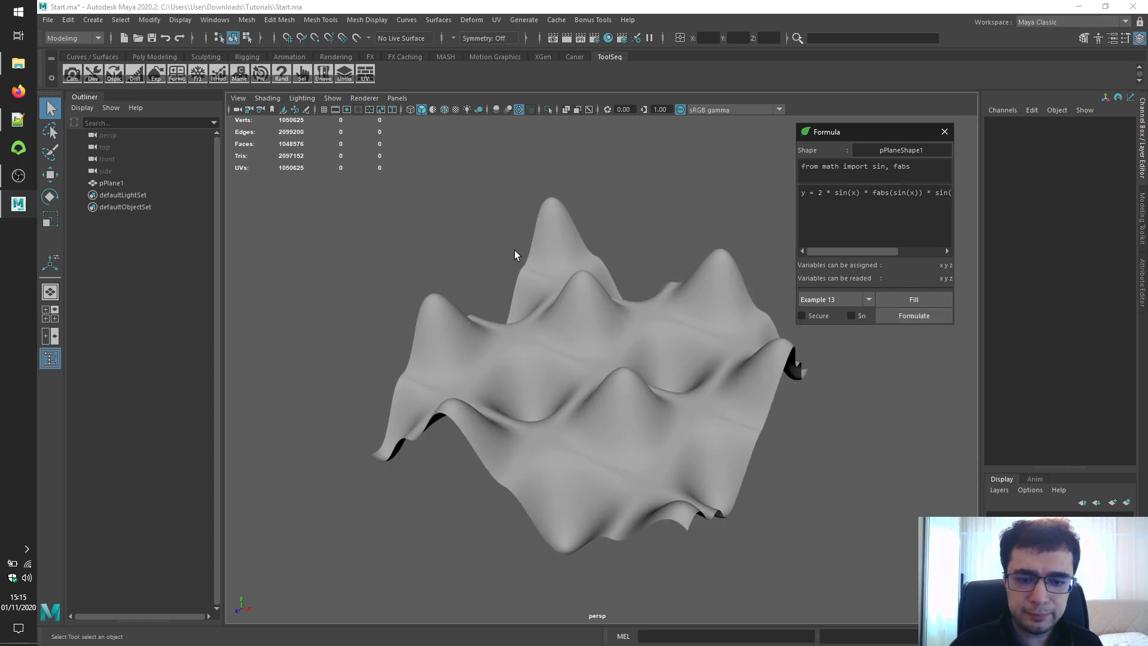
mouse_move(468, 235)
left_mouse_down("alt")
mouse_move(603, 293)
mouse_move(584, 317)
left_mouse_up("alt")
left_click(841, 302)
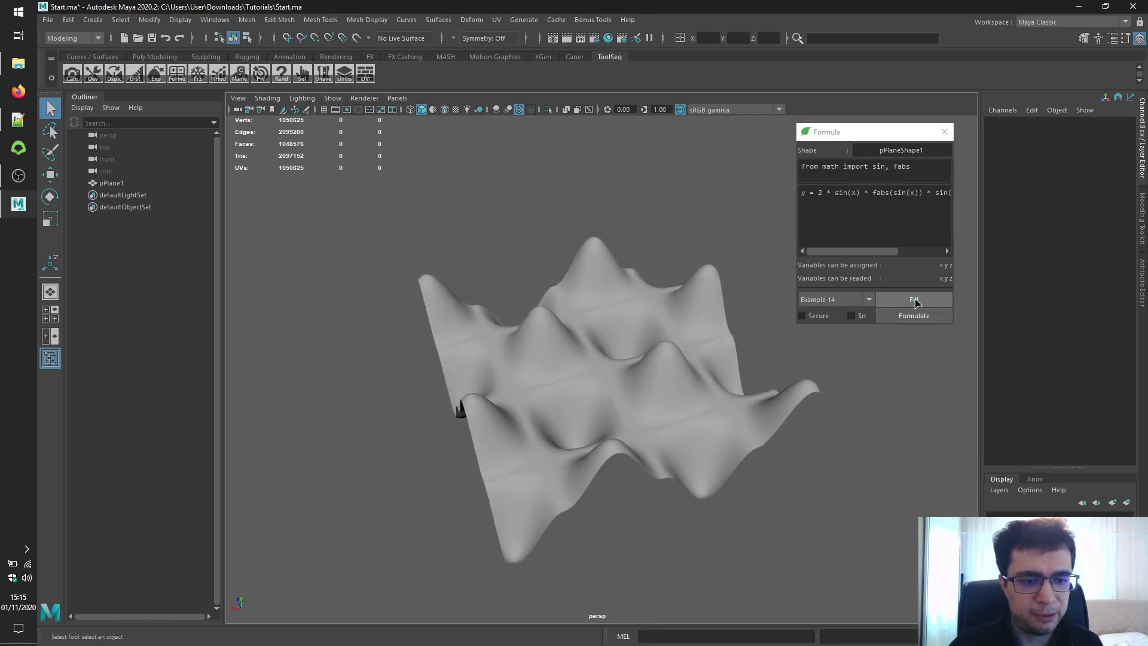
left_click(914, 299)
left_click(914, 316)
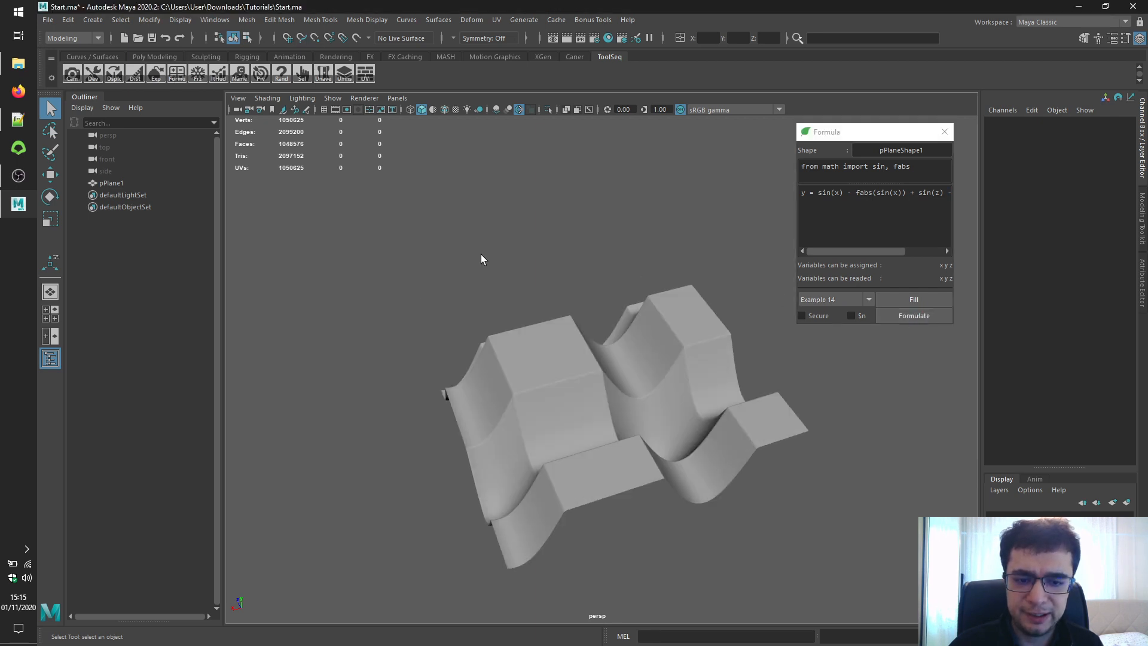
scroll(480, 254, "up", 2)
mouse_move(481, 269)
left_mouse_down("alt")
mouse_move(425, 293)
mouse_move(448, 323)
left_mouse_up("alt")
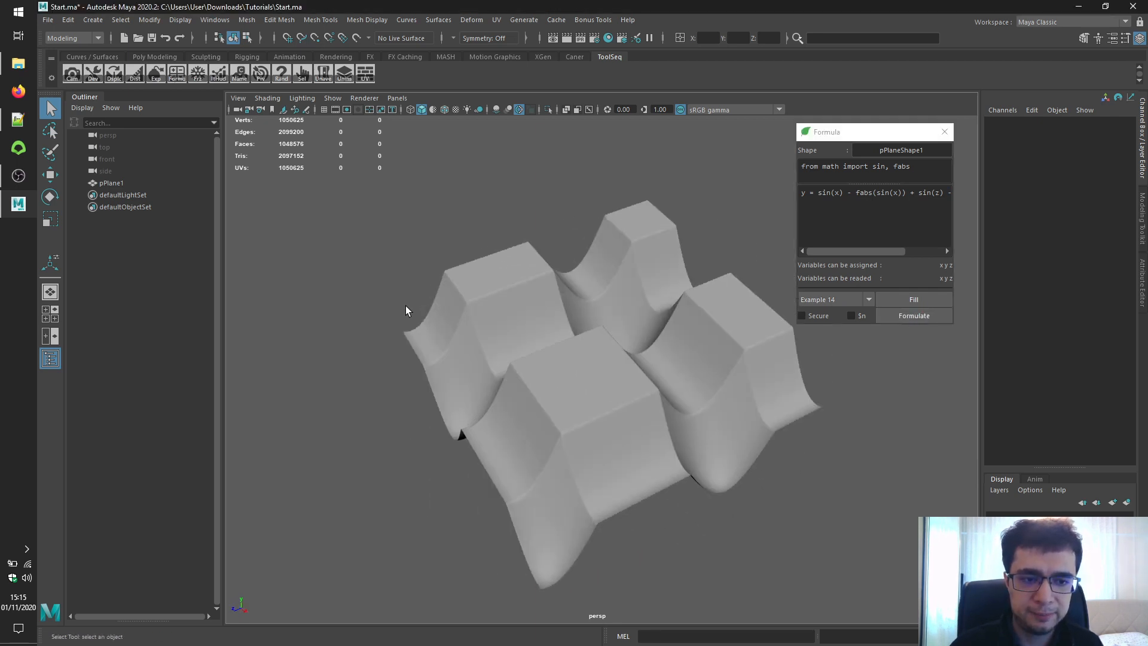
Apply Example 15's stepped formula, leaving a stepped wave surface.
left_click(833, 300)
left_click(914, 299)
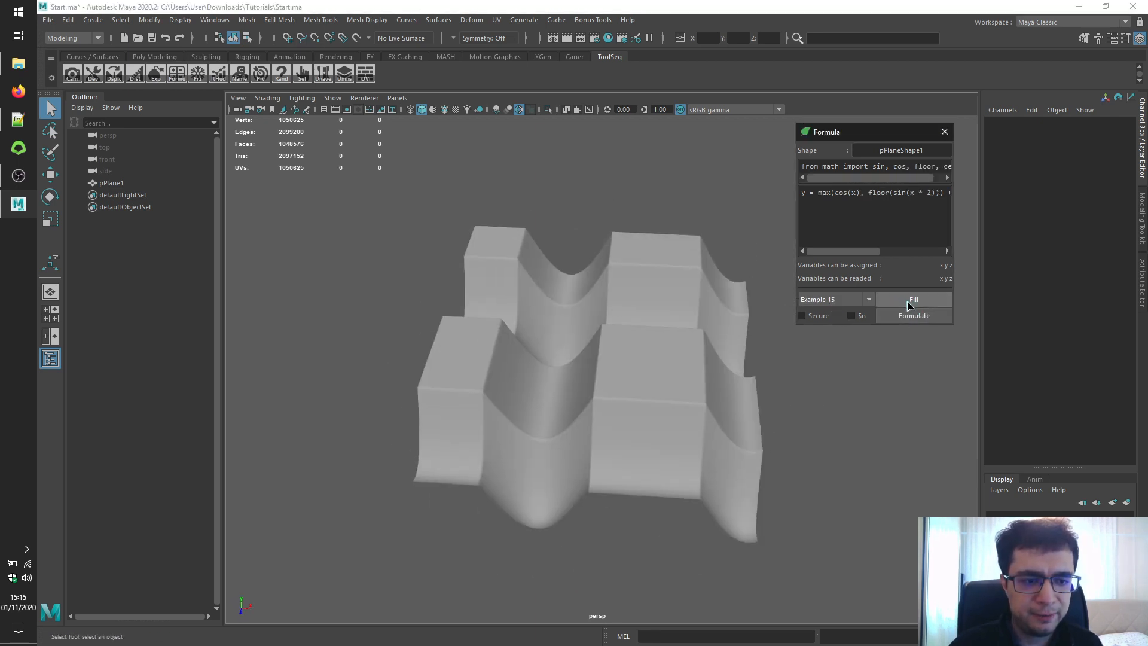
left_click(914, 317)
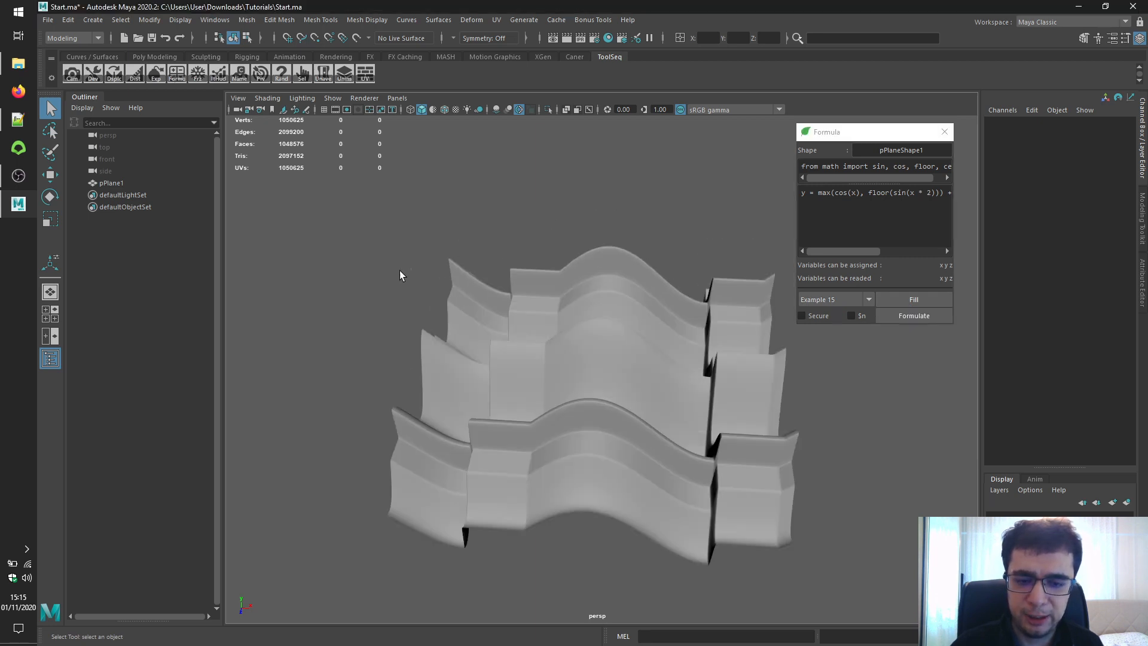
mouse_move(527, 206)
left_mouse_down("alt")
mouse_move(410, 288)
mouse_move(646, 283)
left_mouse_up("alt")
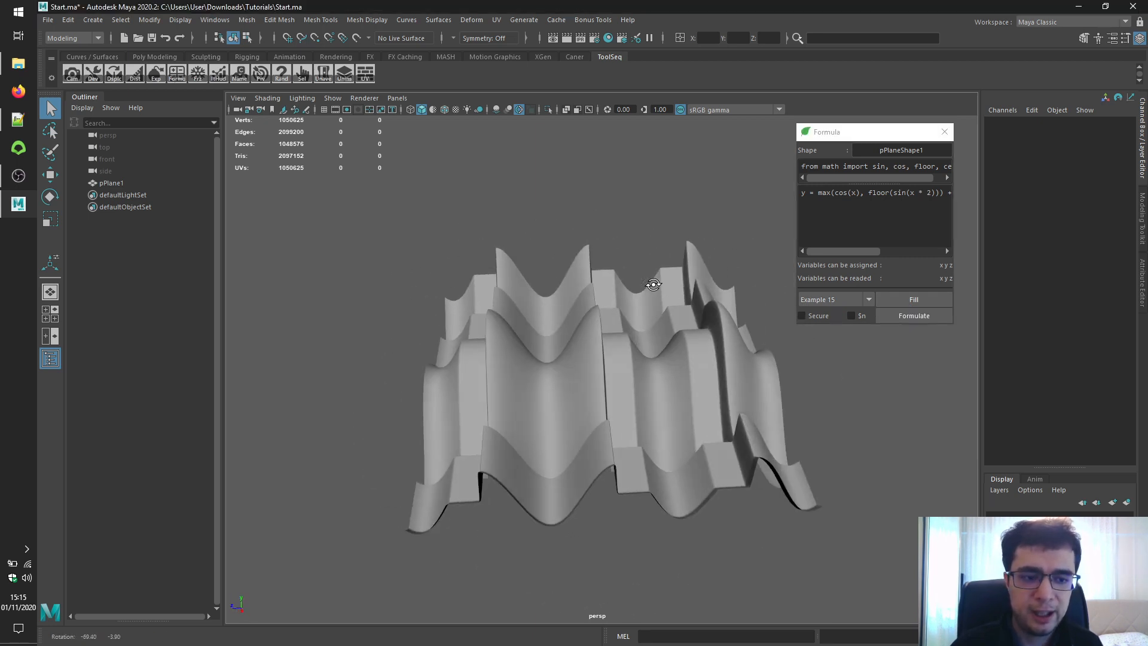
Fill Example 16's normal-offset cosine formula x += xn * cos(x) * 2.5 without formulating.
left_click(913, 300)
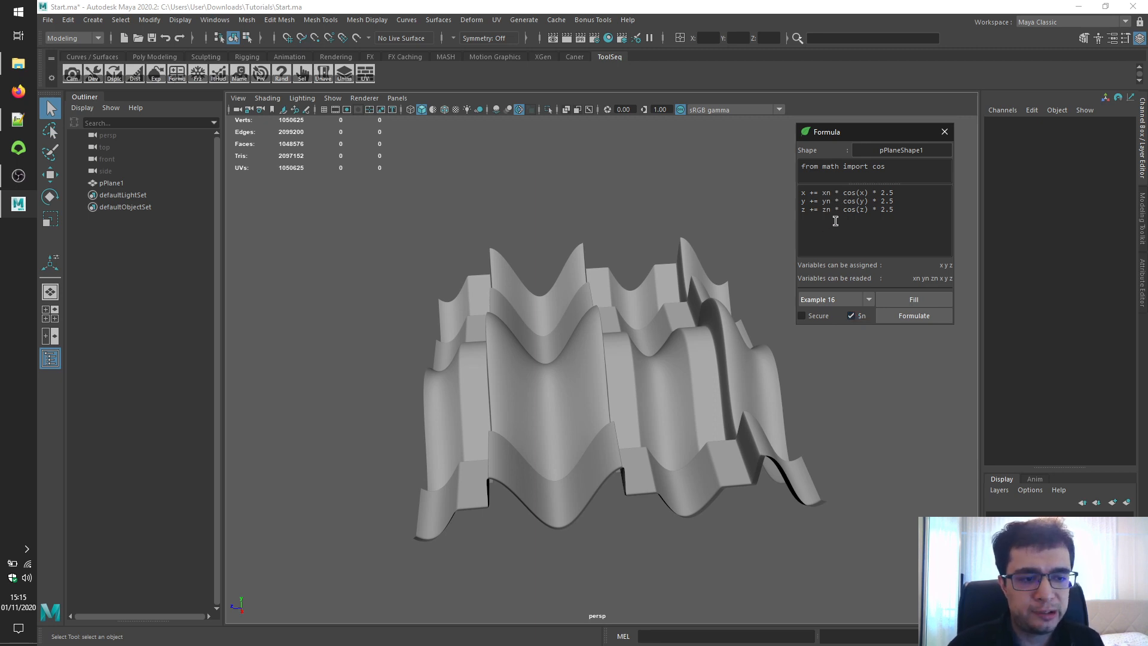
Delete pPlane1 and create a new polygon cube in its place.
left_click(616, 318)
key("Delete")
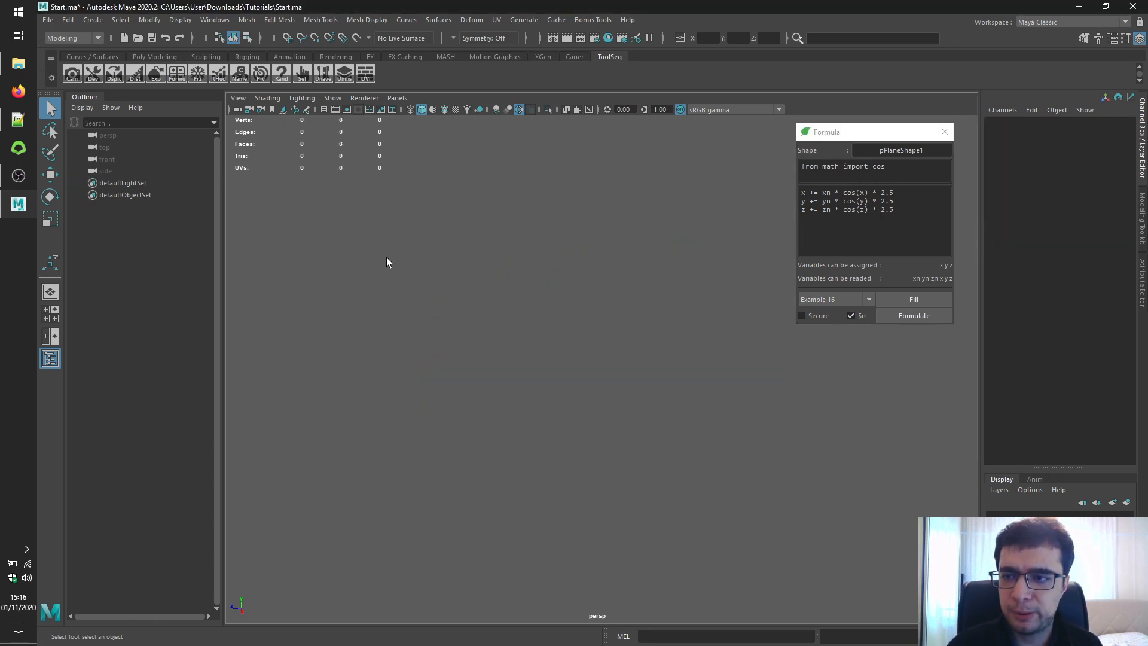
left_click(92, 19)
mouse_move(128, 63)
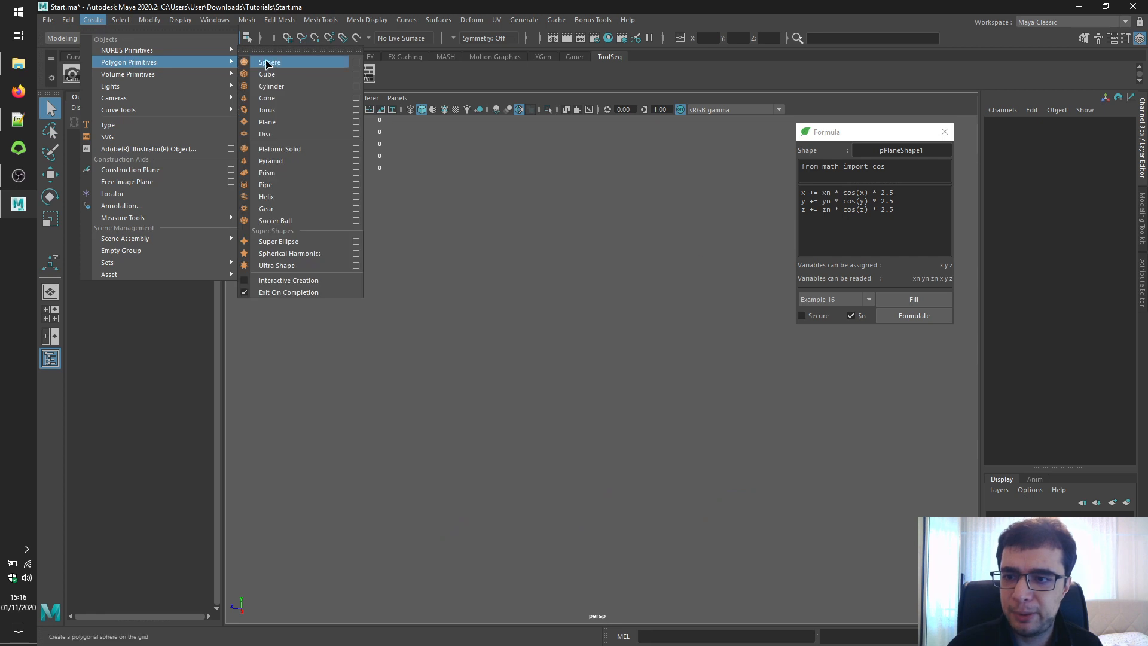
left_click(267, 74)
Scale the cube to 10 on X, Y and Z and smooth it into a dense sphere.
left_click(1113, 189)
left_click_drag(1112, 191, 1117, 210)
type("0")
key("Return")
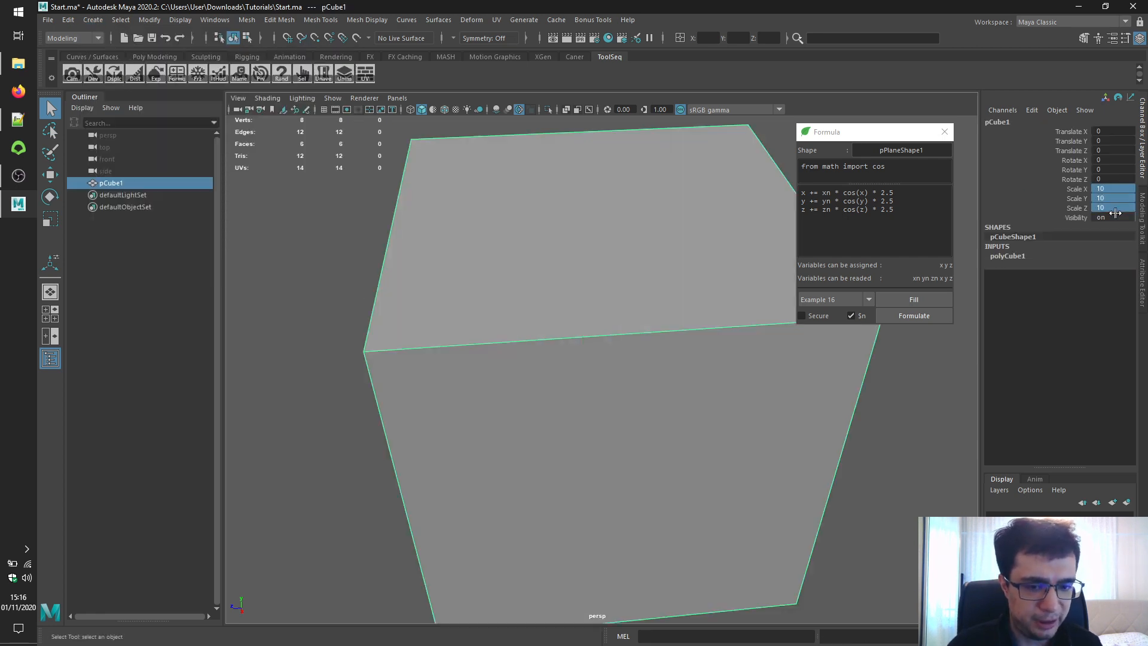
left_click(247, 19)
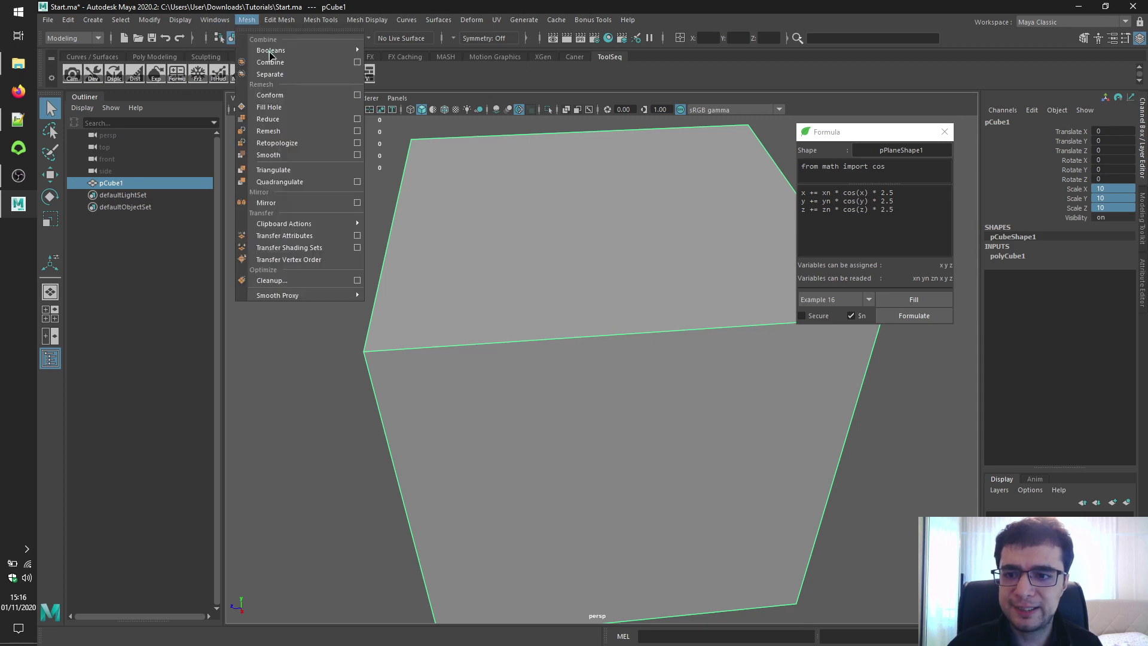
left_click(363, 163)
left_click(462, 431)
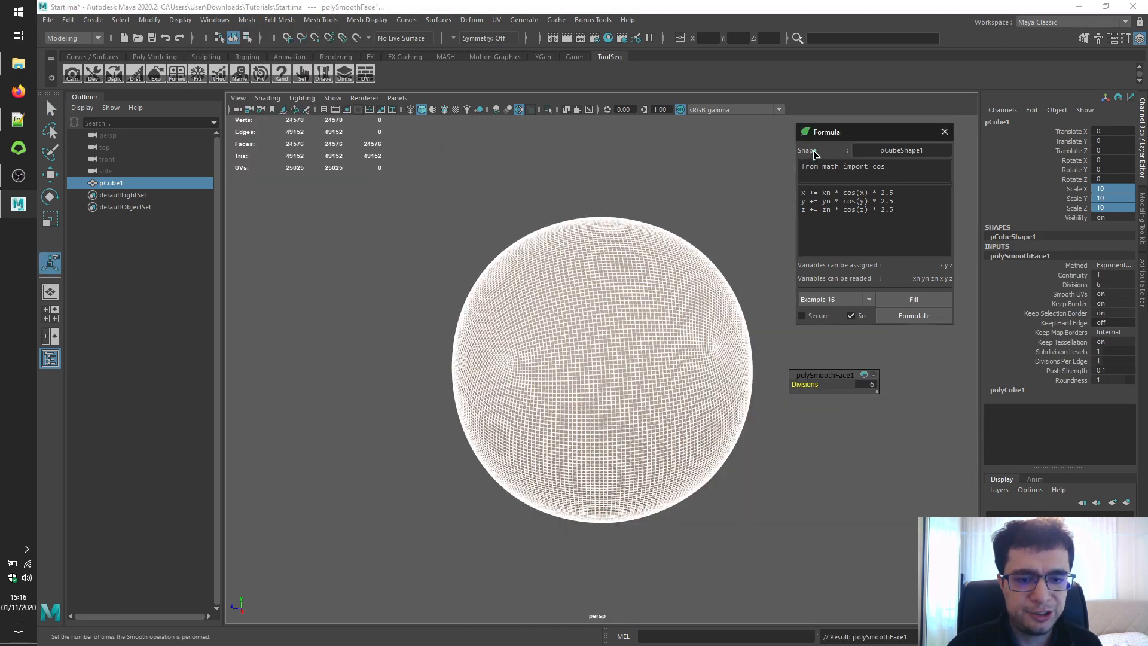
Formulate example 16's cosine normal offset on the sphere and orbit the puffy result.
left_click(704, 166)
left_click(938, 315)
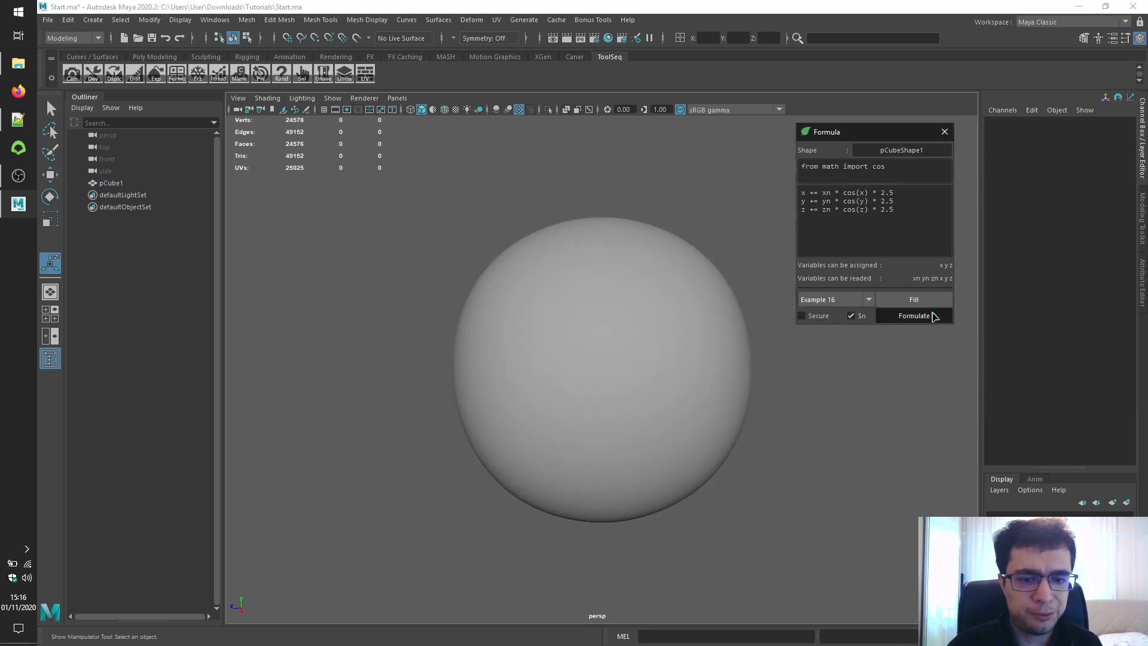
mouse_move(433, 213)
left_mouse_down("alt")
mouse_move(398, 285)
mouse_move(500, 262)
left_mouse_up("alt")
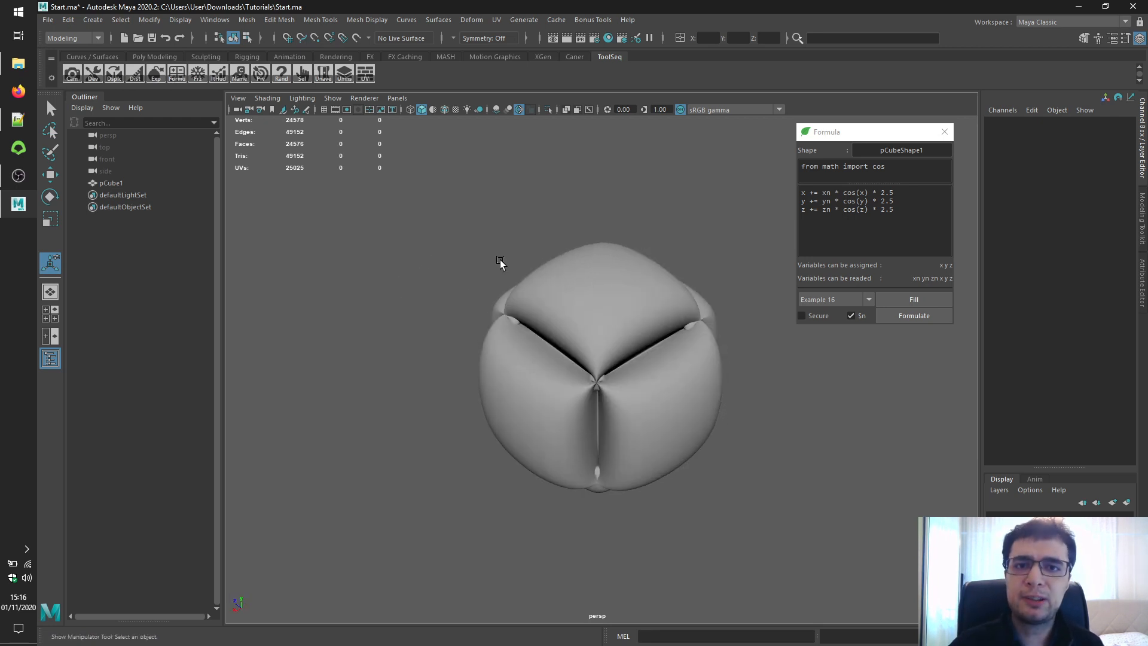